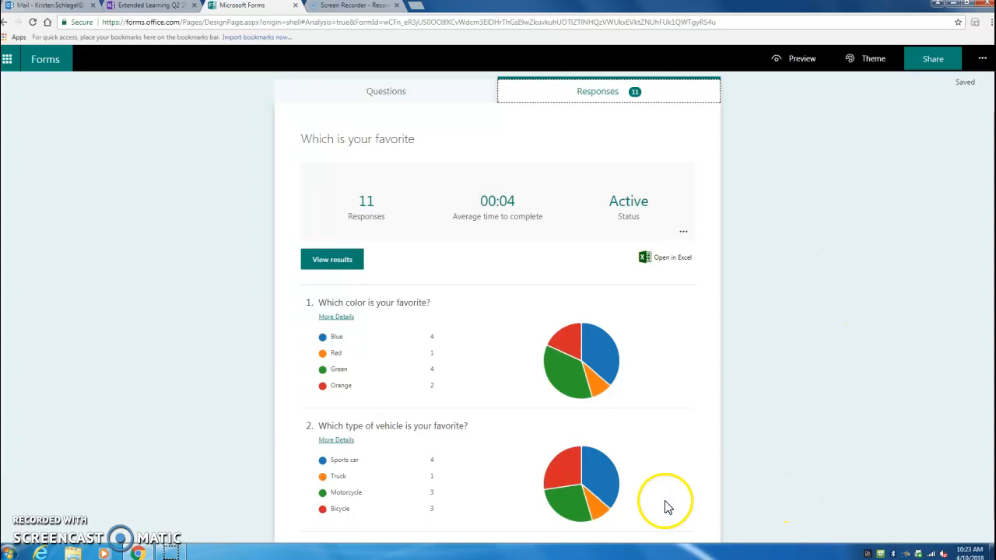
Open the form's responses in Excel from the downloaded file and enable editing of the workbook.
{"action": "left_click", "coordinate": [768, 311]}
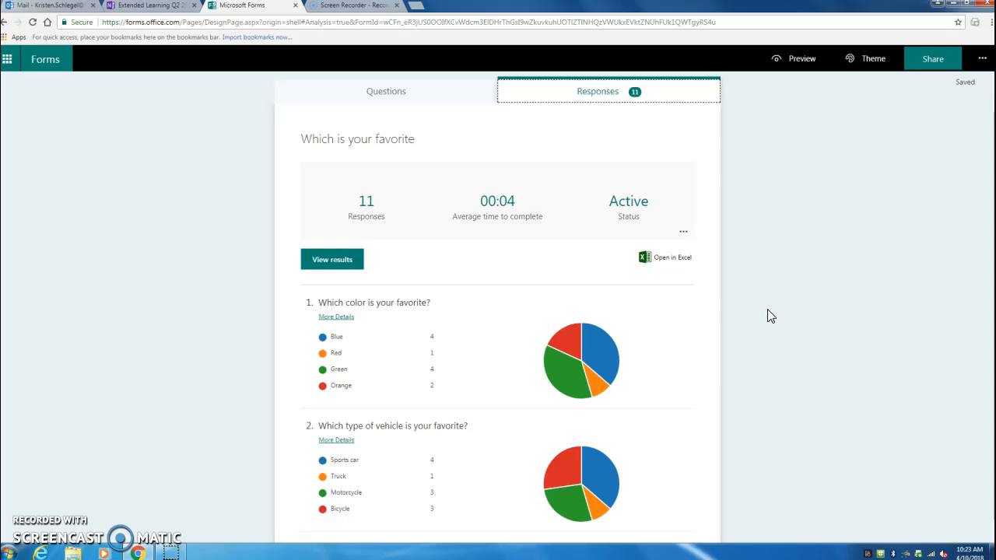
{"action": "left_click", "coordinate": [674, 262]}
{"action": "left_click", "coordinate": [673, 260]}
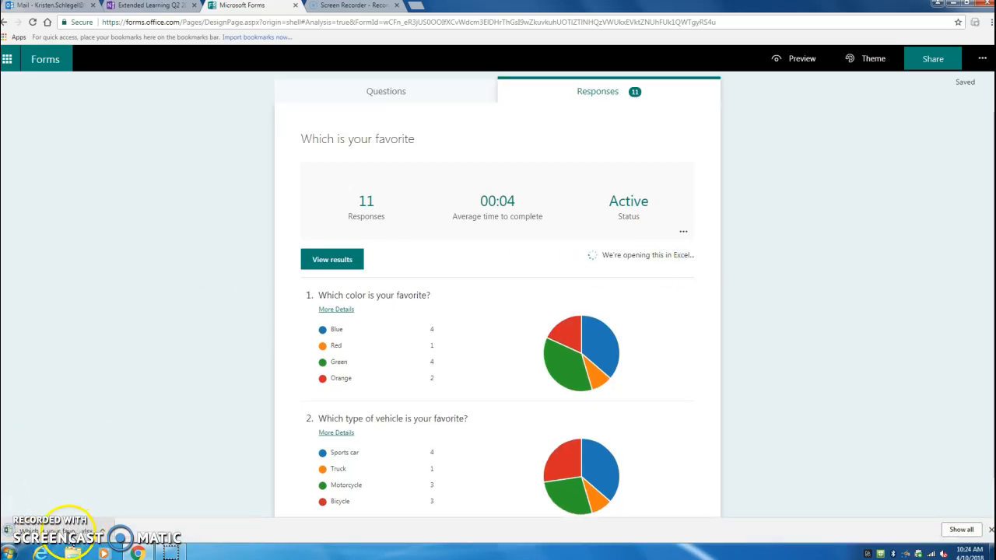
{"action": "left_click", "coordinate": [62, 534]}
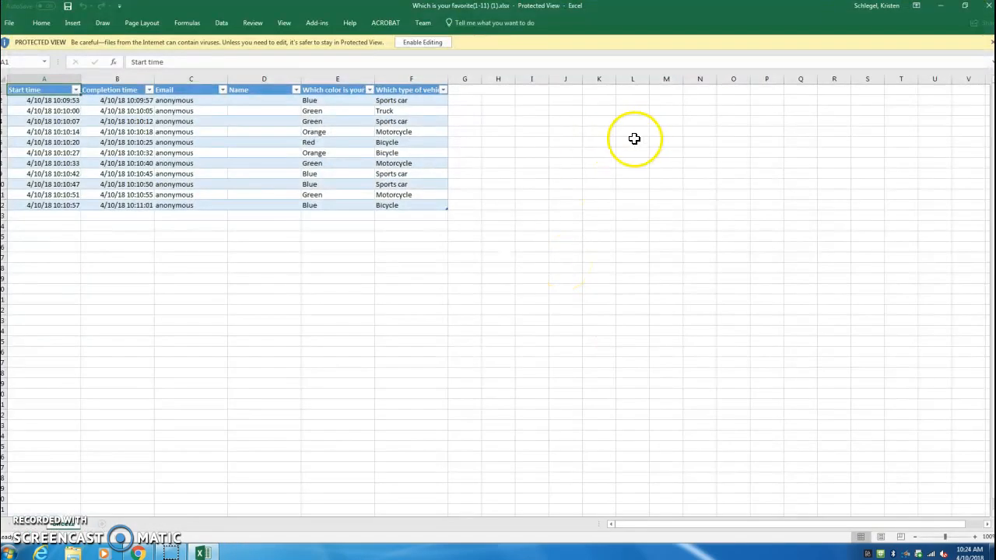
{"action": "left_click", "coordinate": [425, 42]}
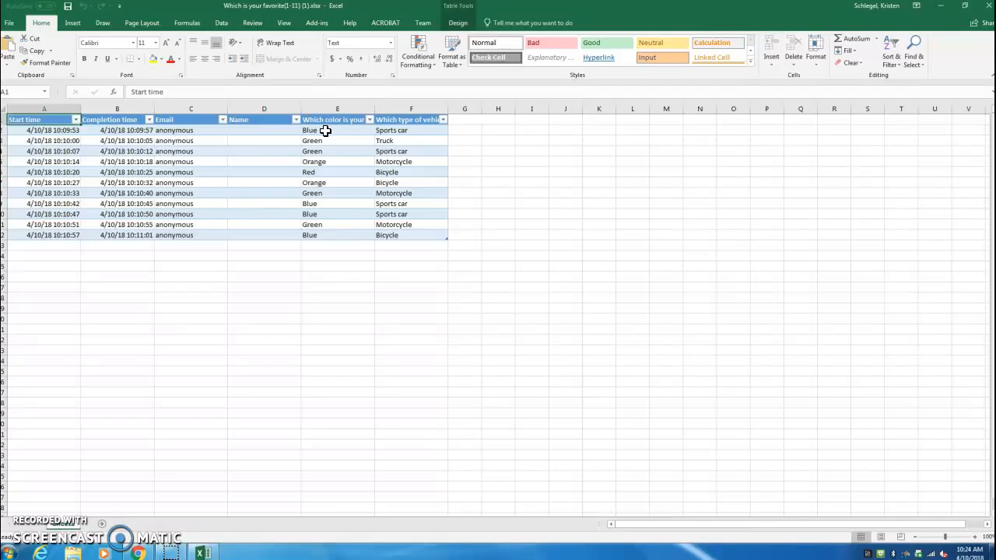
List the color labels Blue, Green, Orange and Red in cells A15 to A18 below the response table.
{"action": "left_click", "coordinate": [21, 257]}
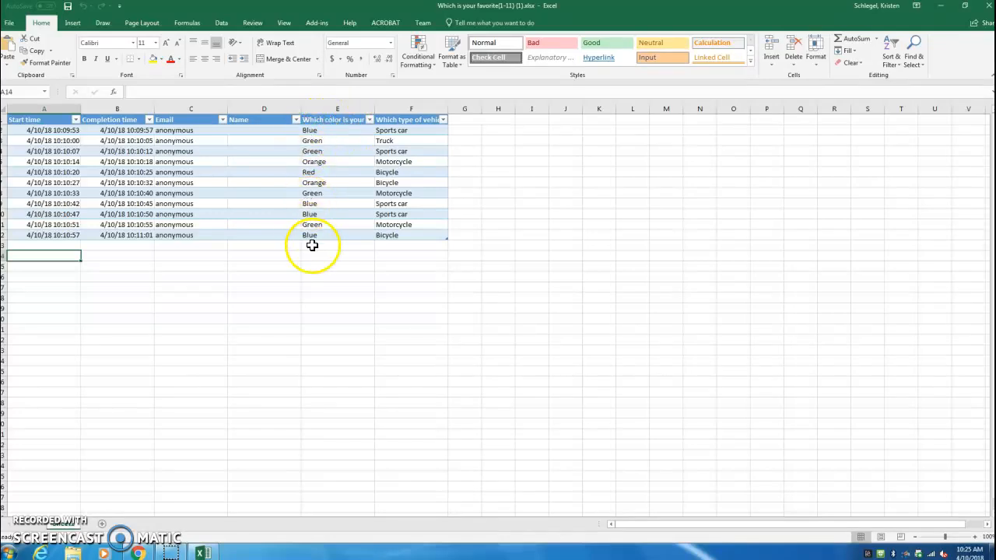
{"action": "left_click", "coordinate": [33, 258]}
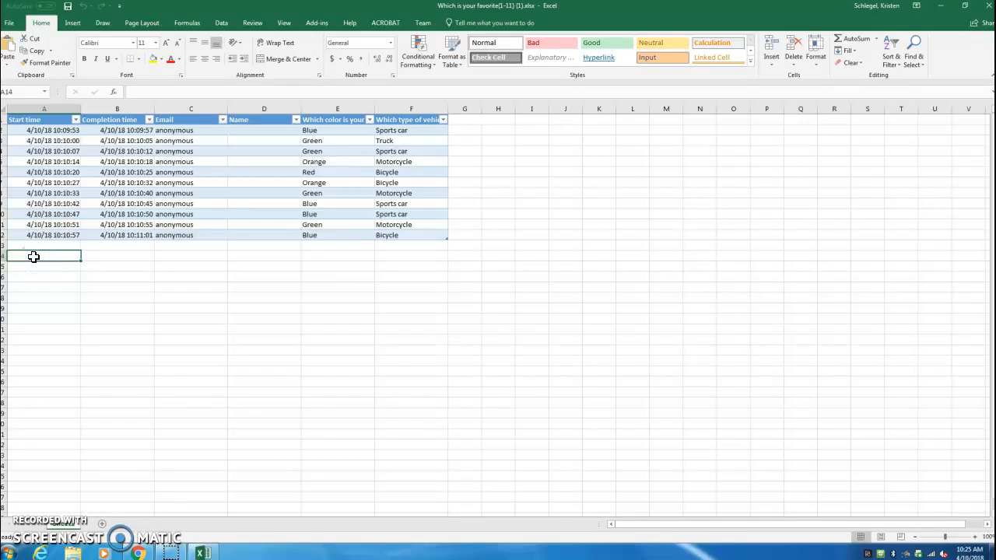
{"action": "left_click", "coordinate": [29, 269]}
{"action": "left_click", "coordinate": [35, 267]}
{"action": "type", "text": "Blue"}
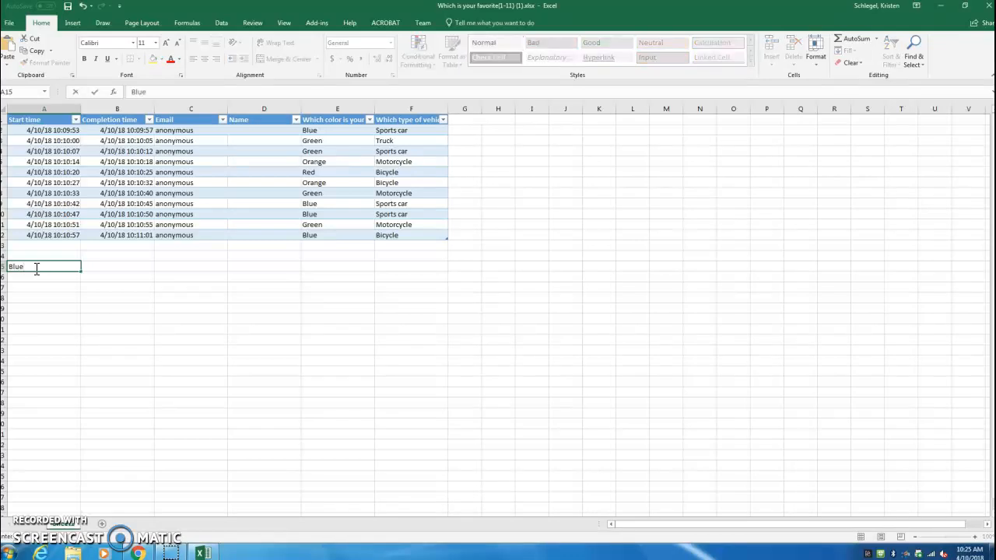
{"action": "left_click", "coordinate": [25, 276]}
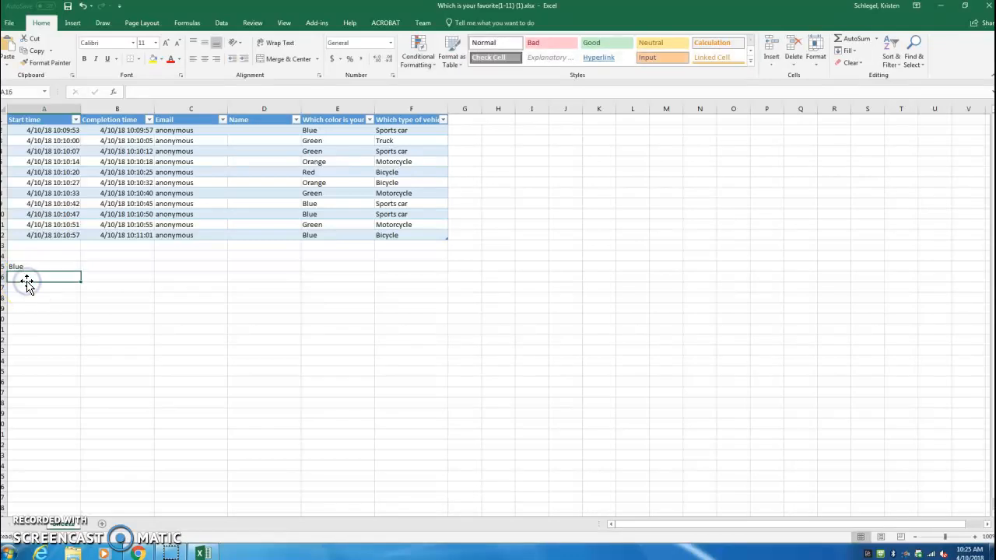
{"action": "type", "text": "Green"}
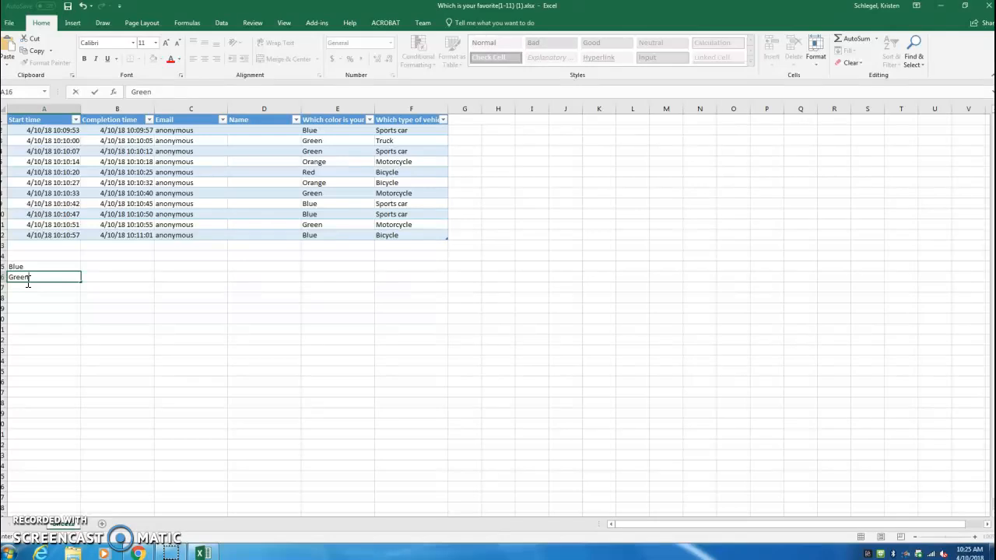
{"action": "left_click", "coordinate": [24, 288]}
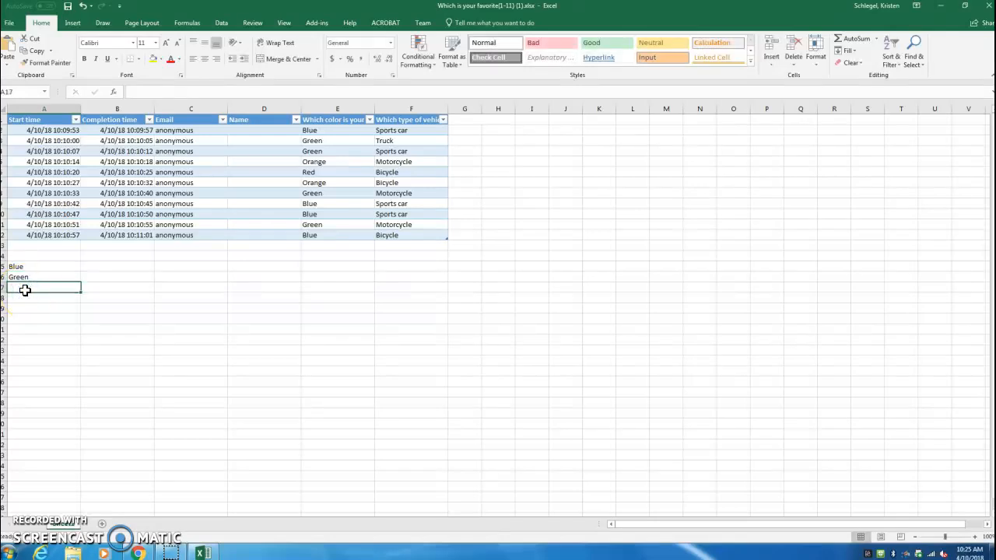
{"action": "type", "text": "Orange"}
{"action": "left_click", "coordinate": [24, 297]}
{"action": "type", "text": "Red"}
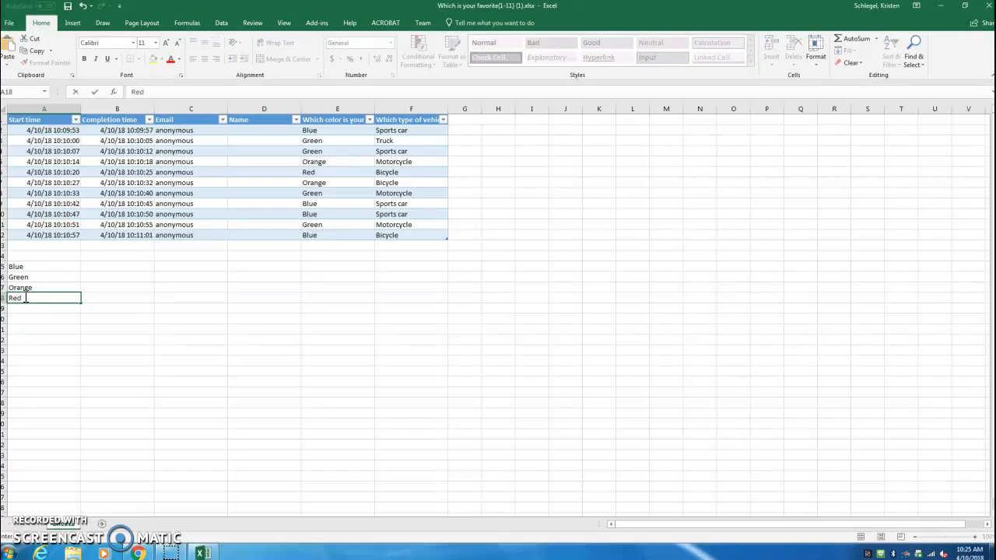
Enter the column heading Responses in cell B14, above the cells beside the color labels.
{"action": "left_click", "coordinate": [102, 257]}
{"action": "type", "text": "Responses"}
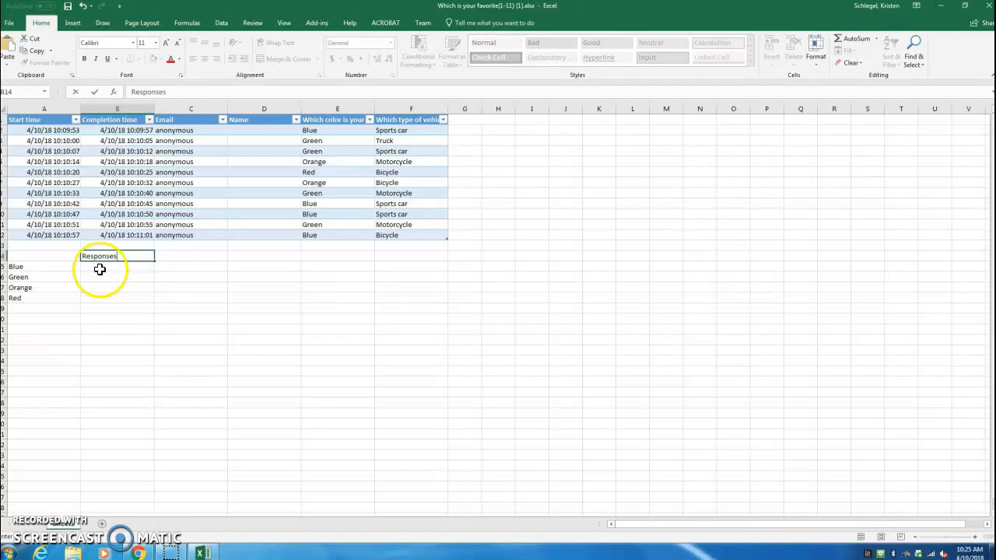
{"action": "left_click", "coordinate": [99, 269]}
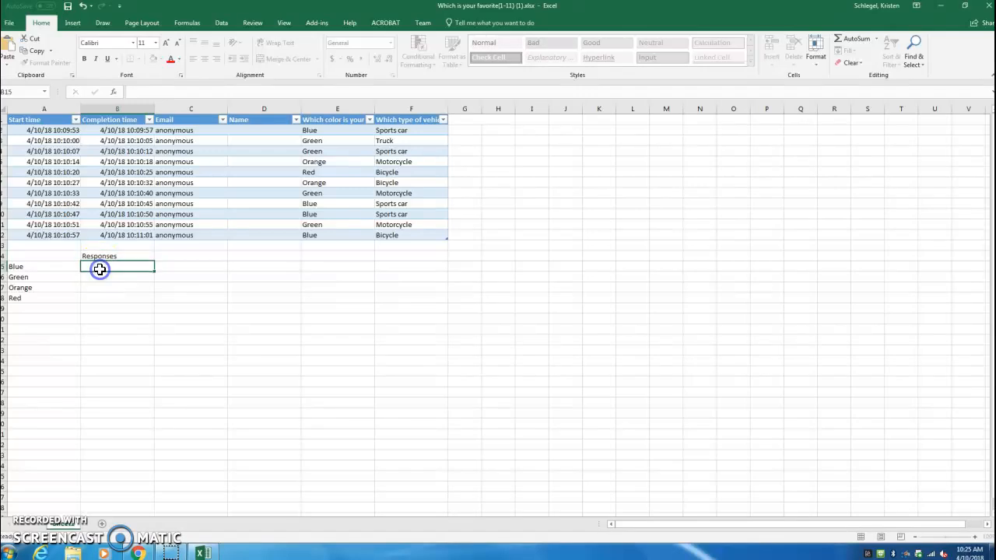
{"action": "left_click", "coordinate": [98, 278]}
{"action": "left_click", "coordinate": [91, 300]}
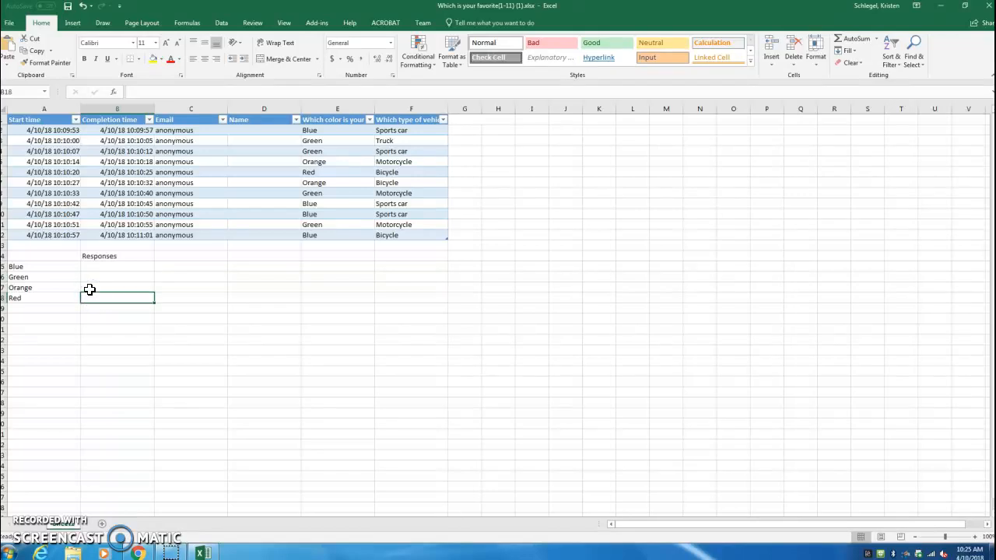
Enter the formula =countif(E2:E12, "Blue") in cell B15 to count the Blue answers.
{"action": "left_click", "coordinate": [89, 267]}
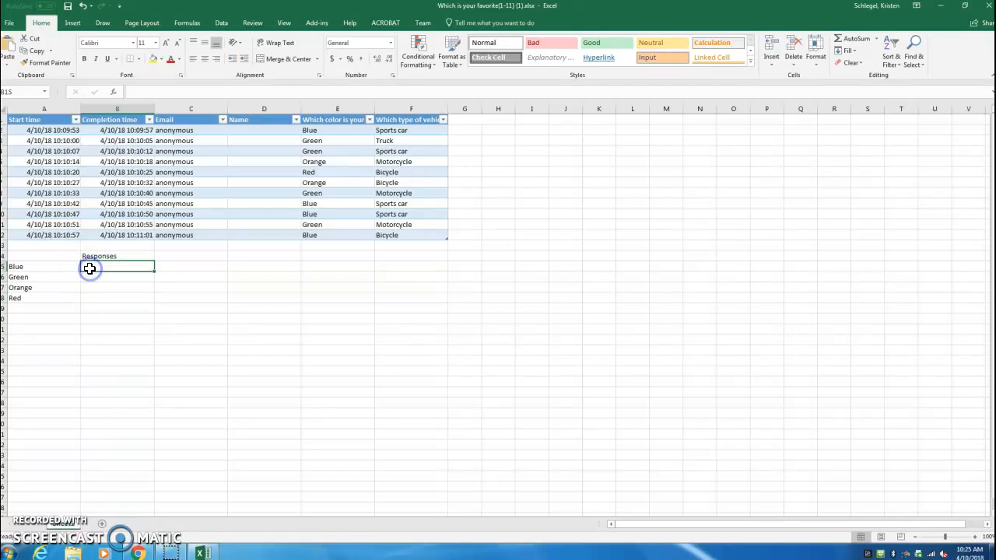
{"action": "left_click", "coordinate": [142, 93]}
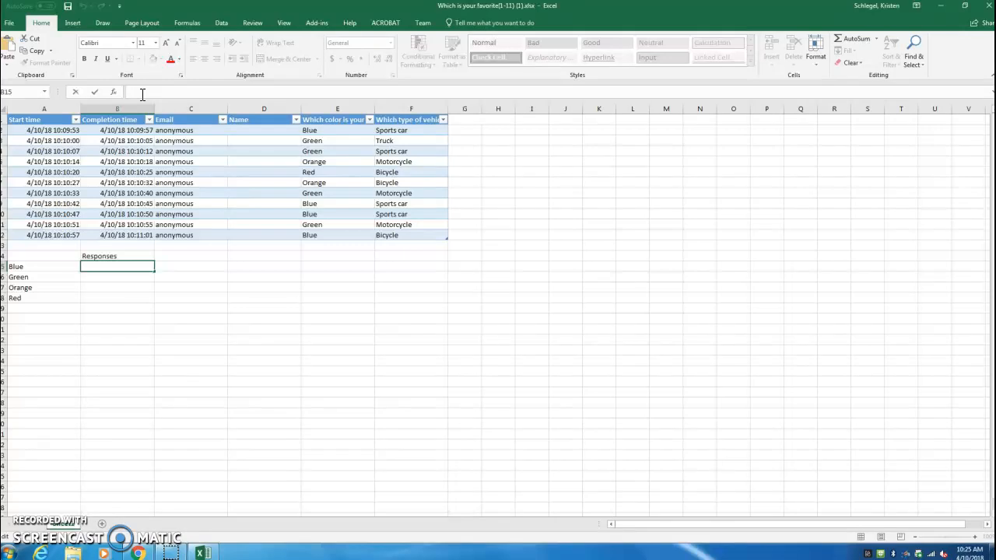
{"action": "type", "text": "=coun"}
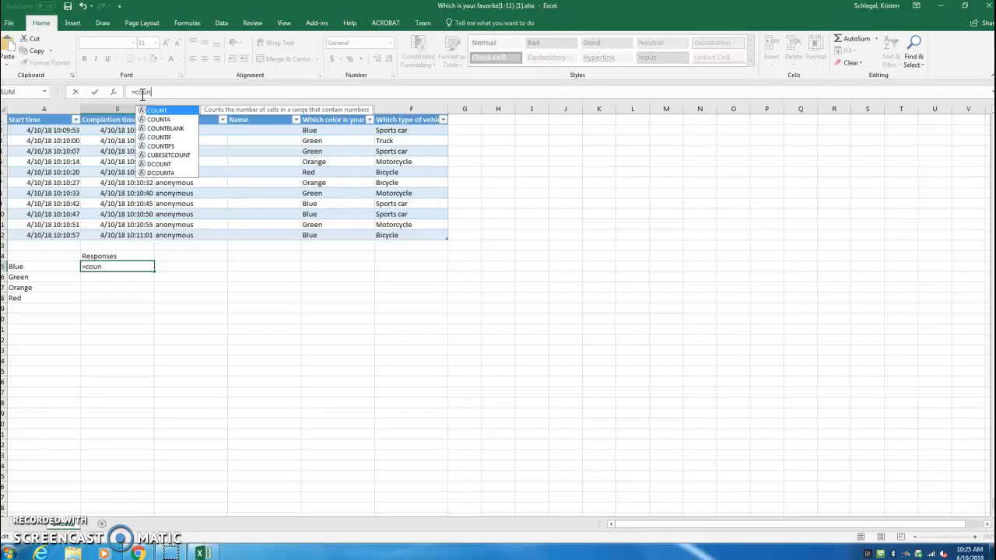
{"action": "type", "text": "tif"}
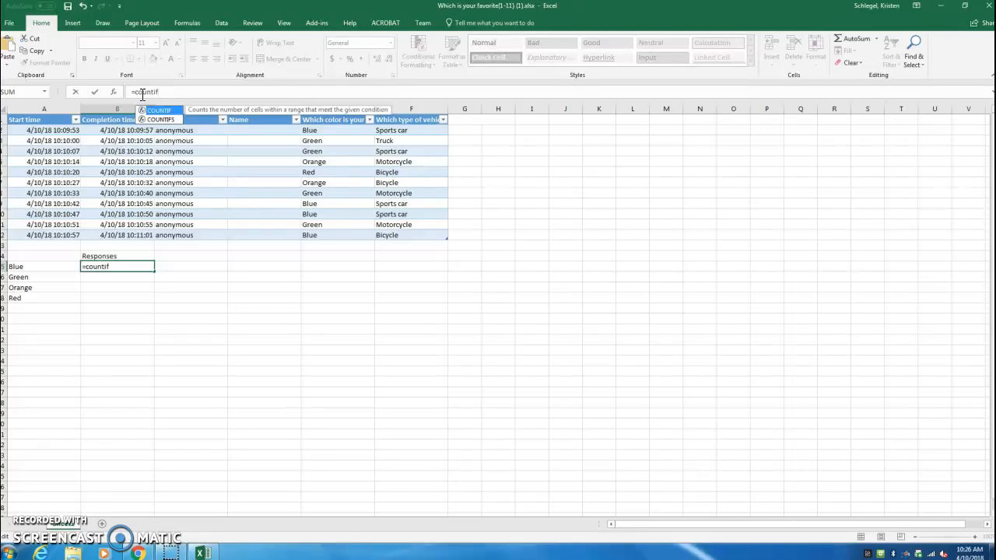
{"action": "type", "text": "("}
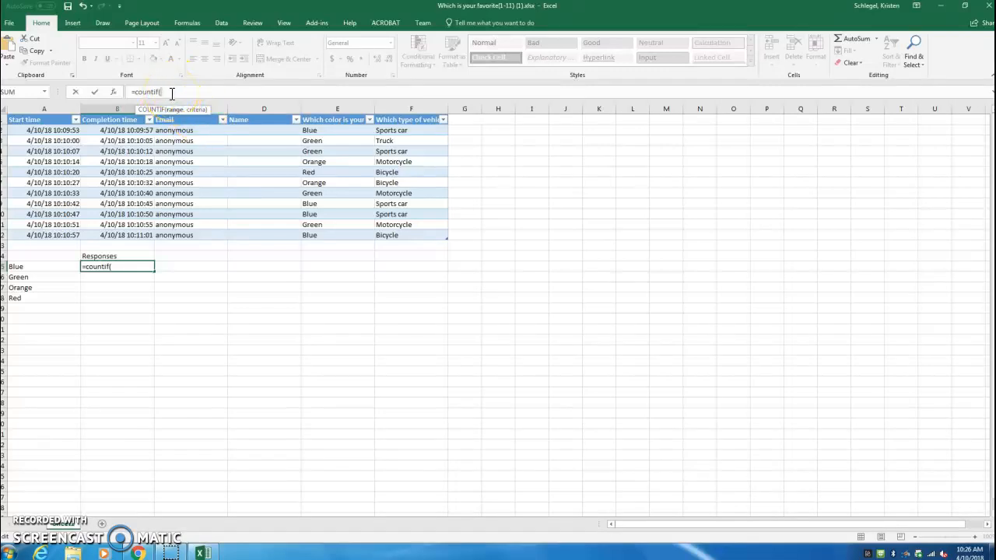
{"action": "type", "text": "E"}
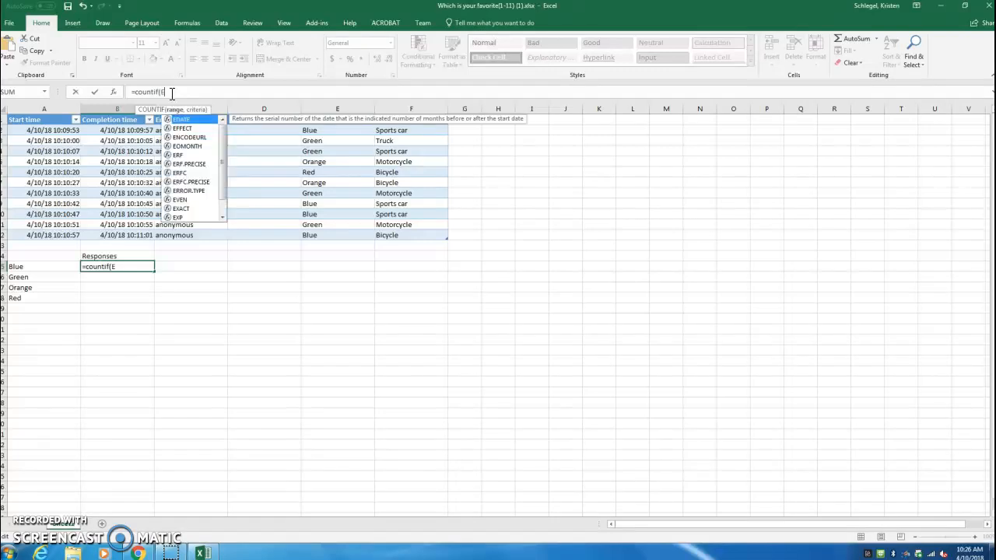
{"action": "type", "text": "2"}
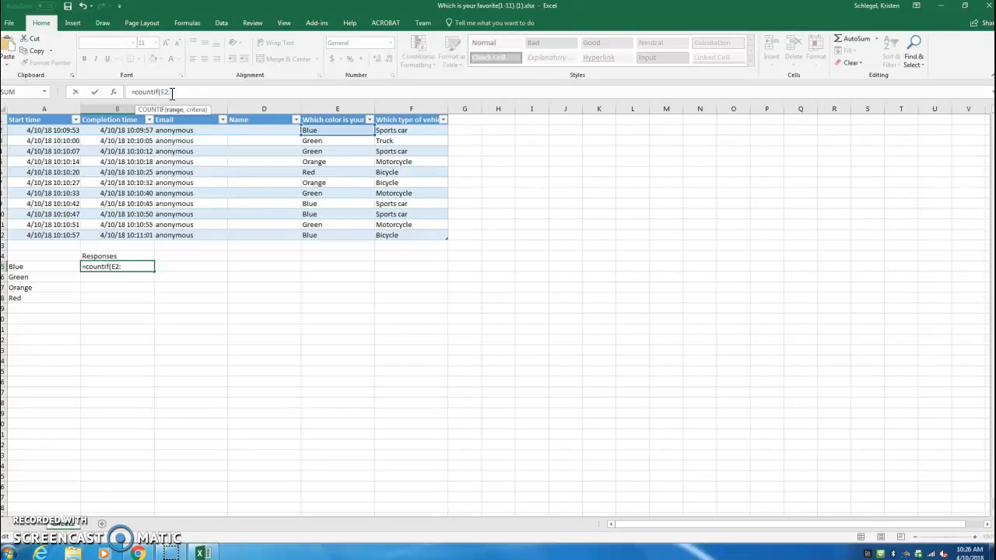
{"action": "type", "text": ":E12"}
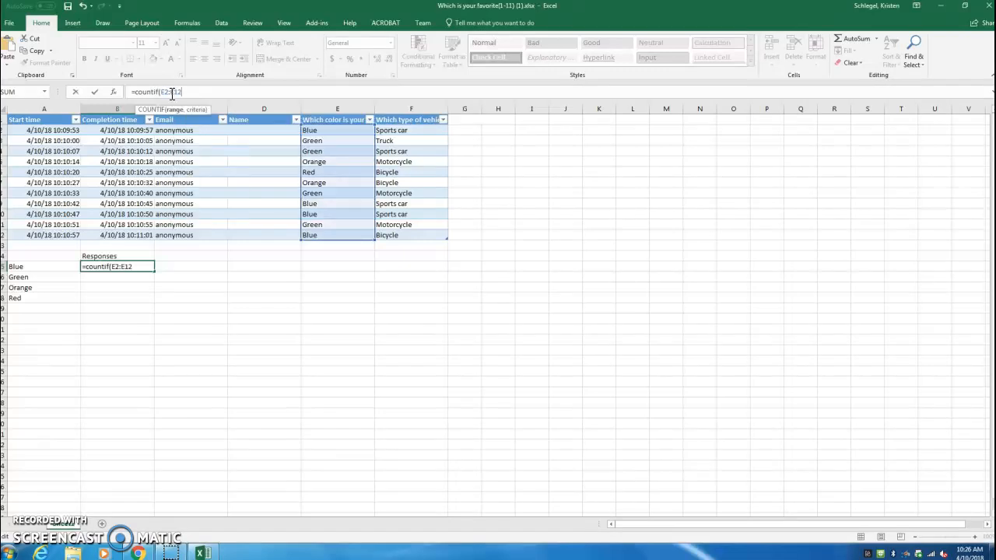
{"action": "type", "text": ", \"Blue\")"}
{"action": "key", "text": "Return"}
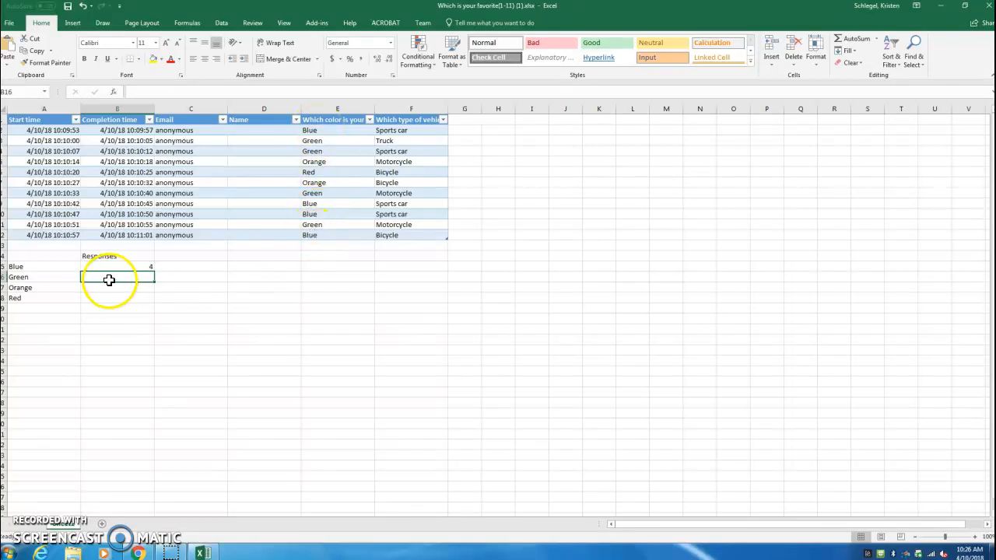
Enter the formula =countif(E2:E12, "Green") in cell B16 to count the Green answers.
{"action": "left_click", "coordinate": [140, 95]}
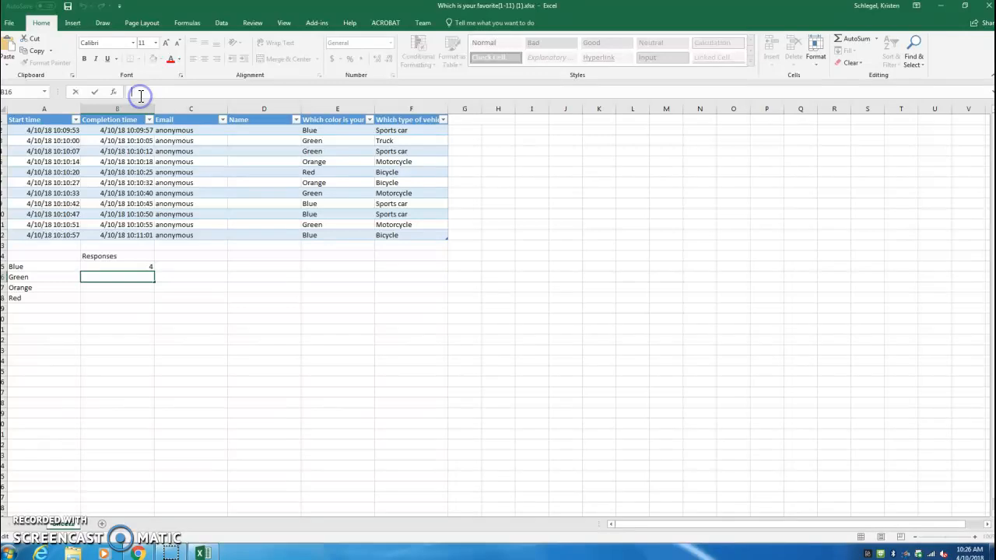
{"action": "type", "text": "=con"}
{"action": "key", "text": "BackSpace"}
{"action": "type", "text": "untif"}
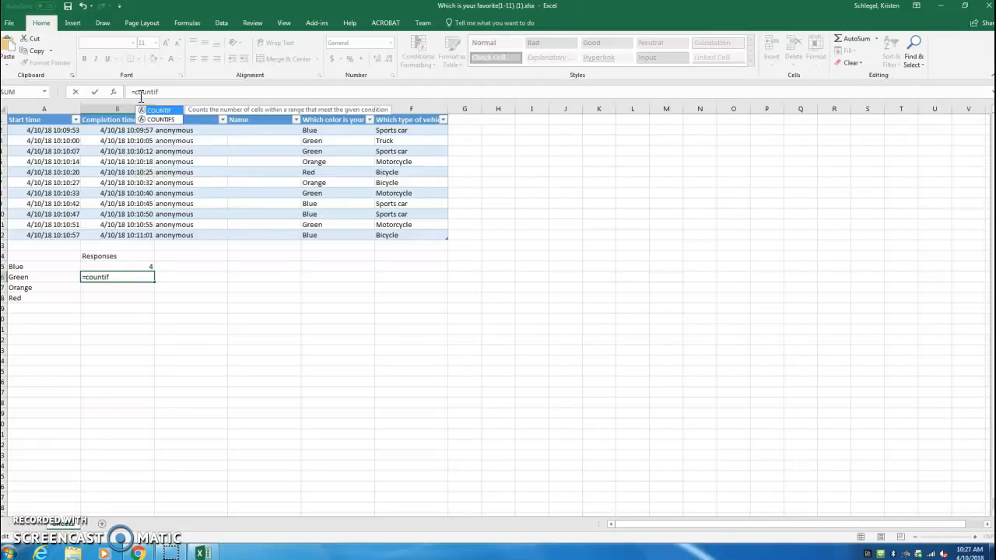
{"action": "type", "text": "(E"}
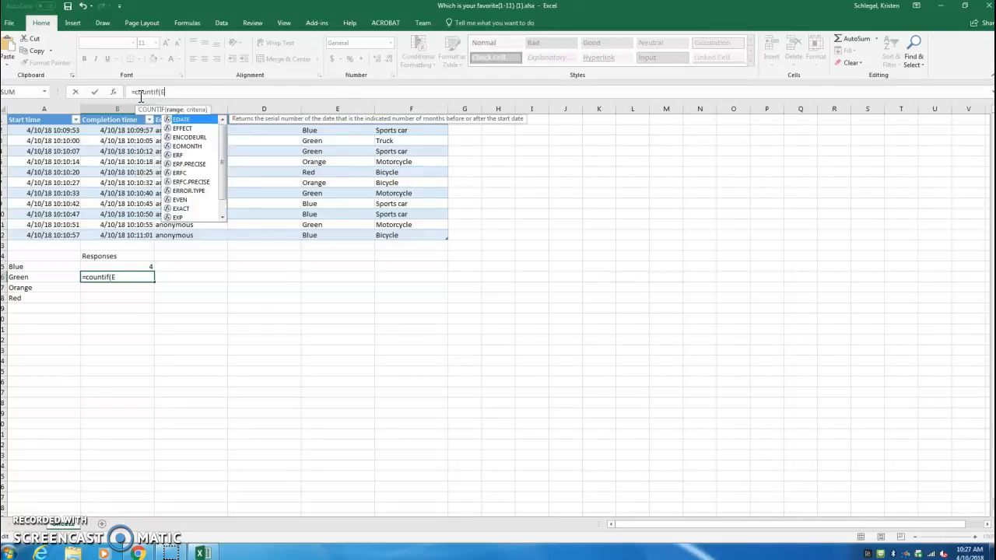
{"action": "type", "text": "2:"}
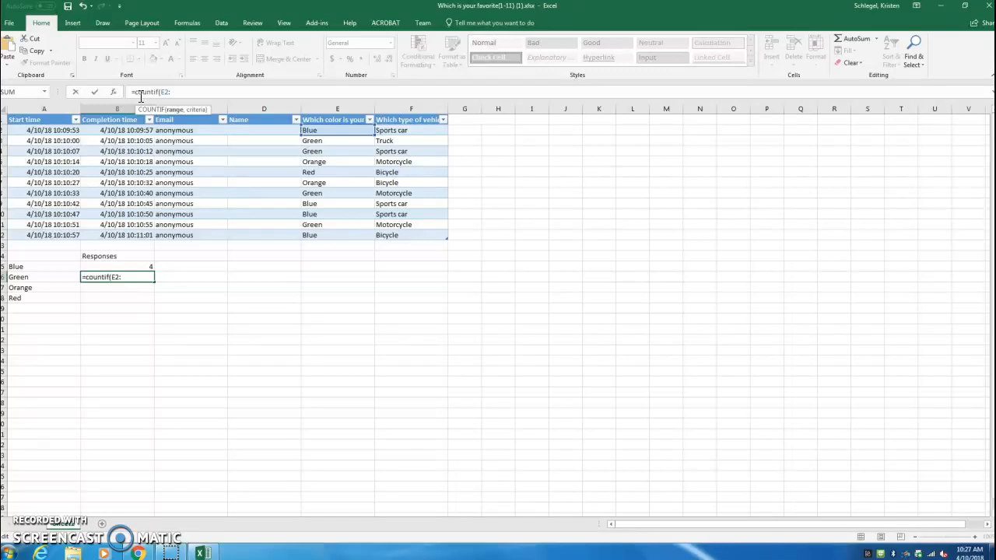
{"action": "type", "text": "E12, \"Gre"}
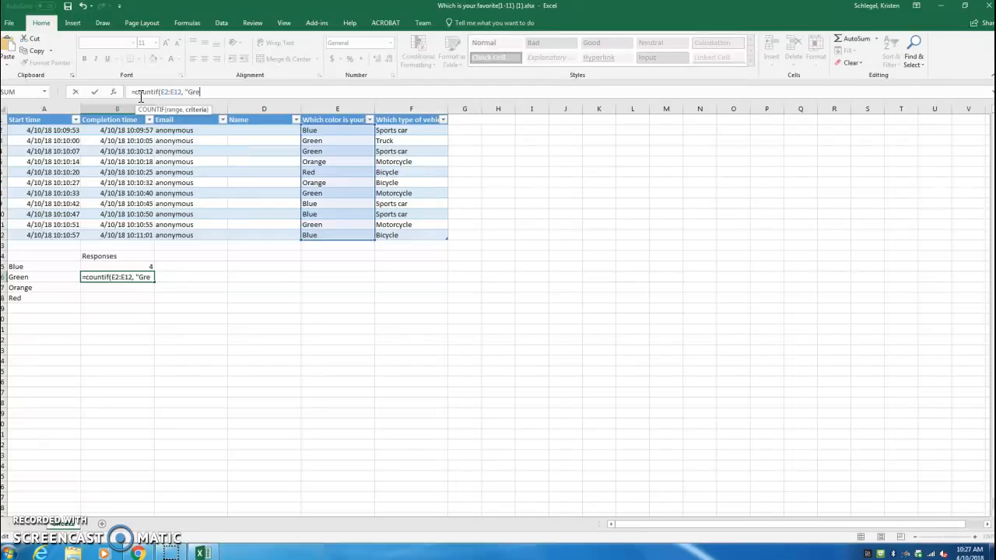
{"action": "type", "text": "en\")"}
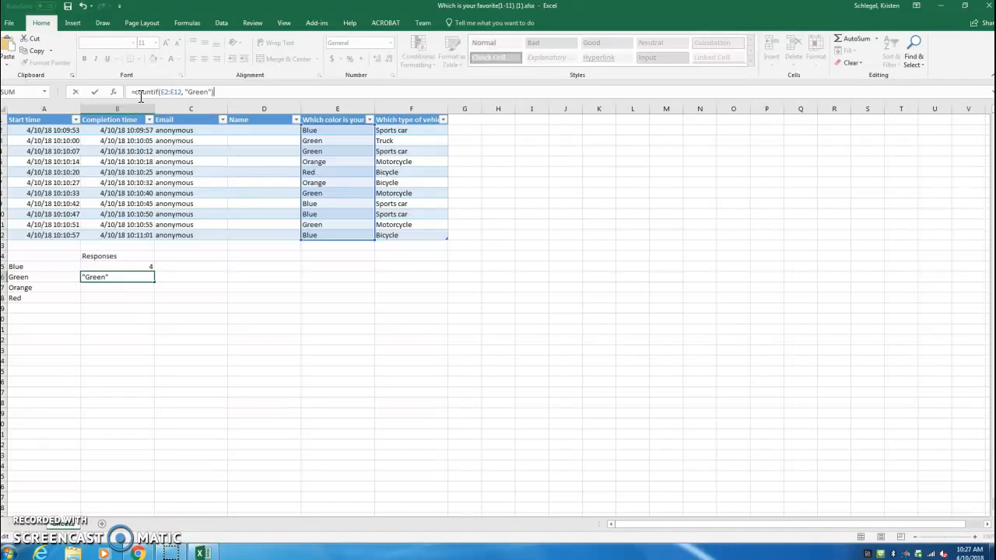
{"action": "key", "text": "Return"}
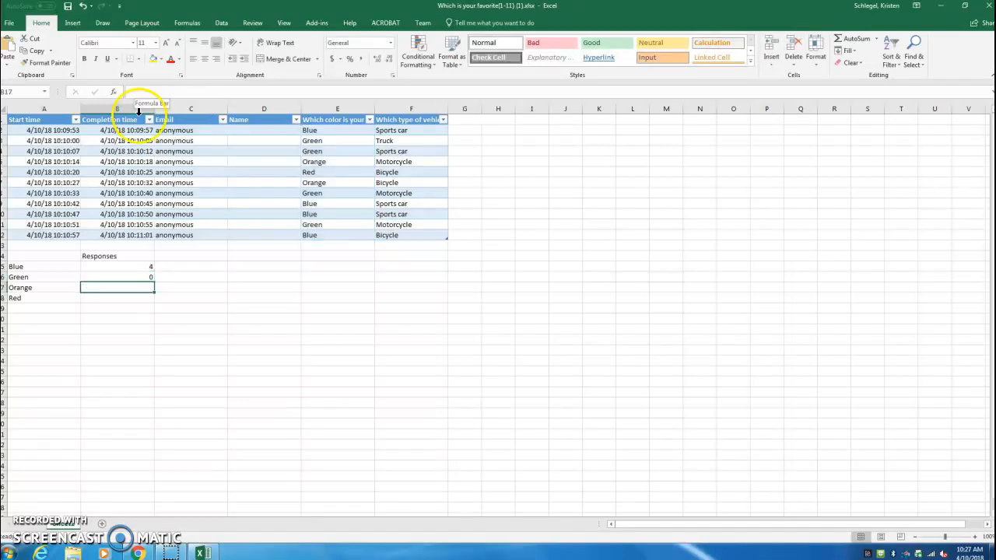
Remove the quotation marks around Green in the COUNTIF formula in cell B16.
{"action": "left_click", "coordinate": [127, 278]}
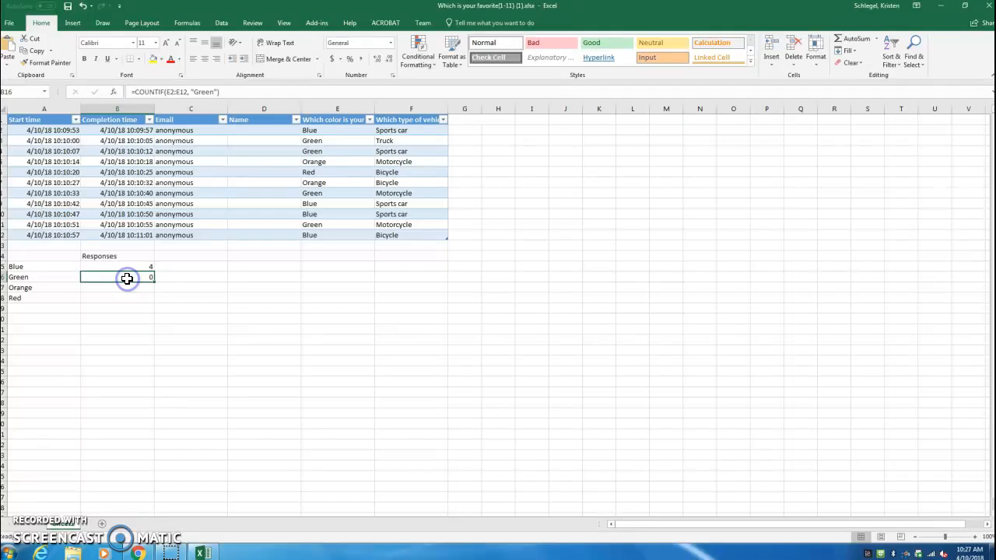
{"action": "left_click", "coordinate": [193, 92]}
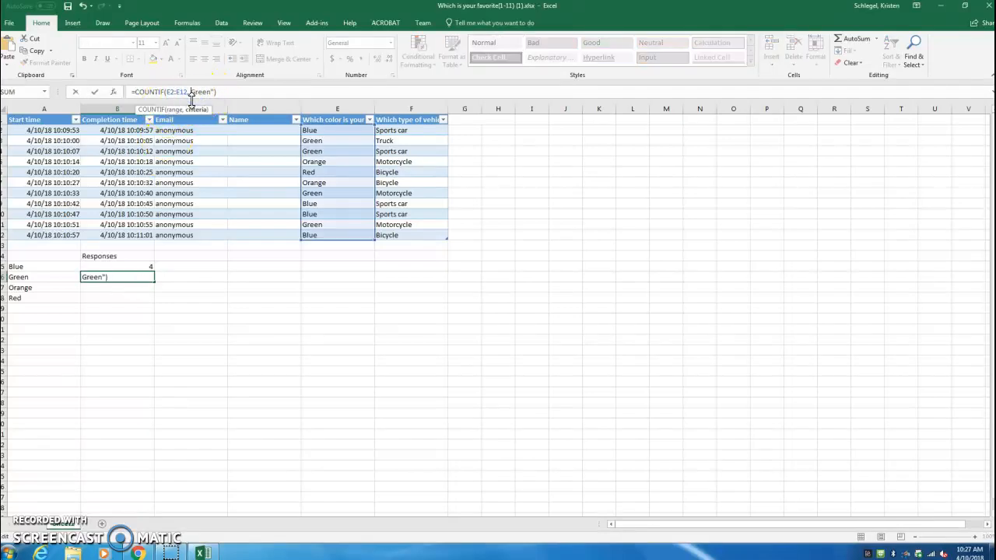
{"action": "left_click", "coordinate": [214, 91]}
{"action": "key", "text": "BackSpace"}
{"action": "key", "text": "Return"}
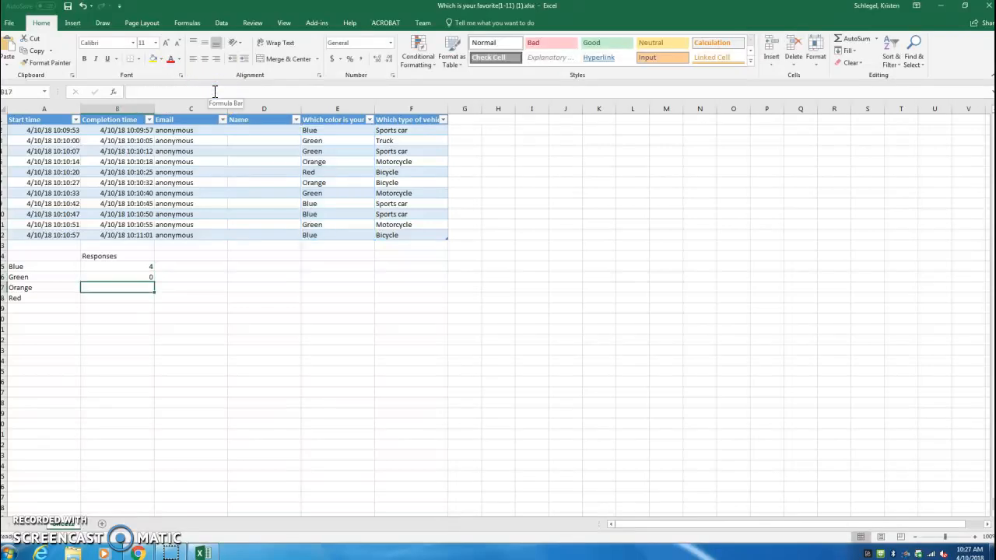
{"action": "left_click", "coordinate": [117, 277]}
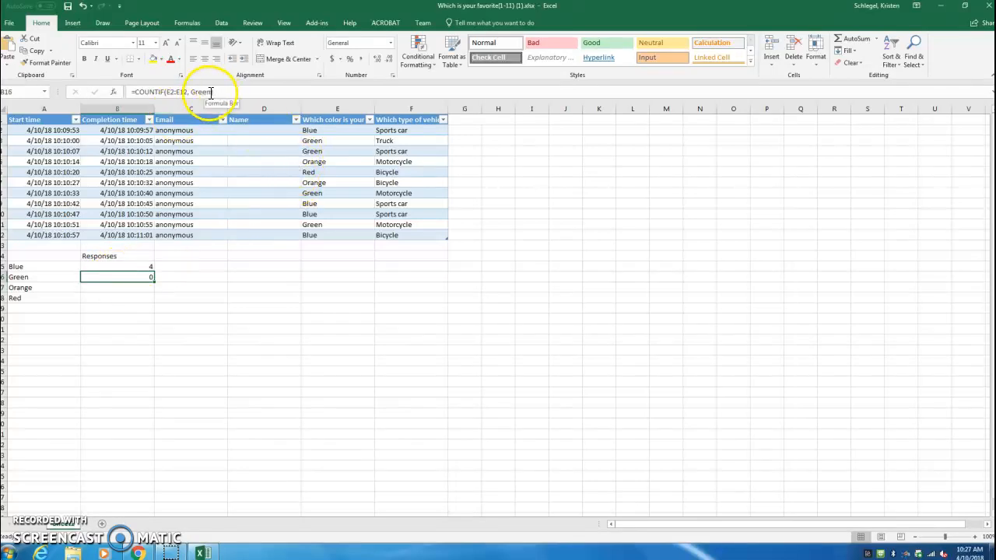
{"action": "left_click", "coordinate": [118, 288]}
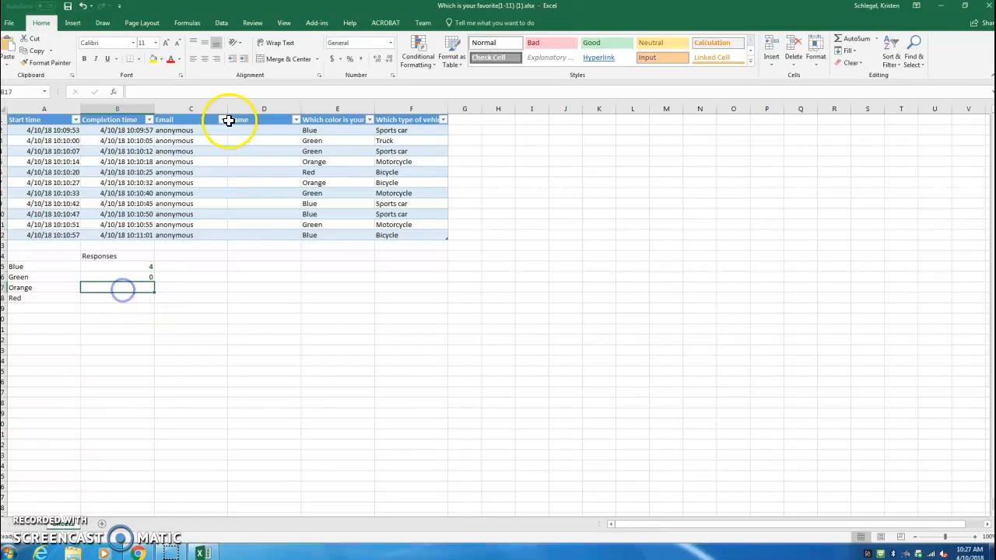
Enter the formula =countif(e2:e12, "Orange") in cell B17 to count the Orange answers.
{"action": "left_click", "coordinate": [148, 92]}
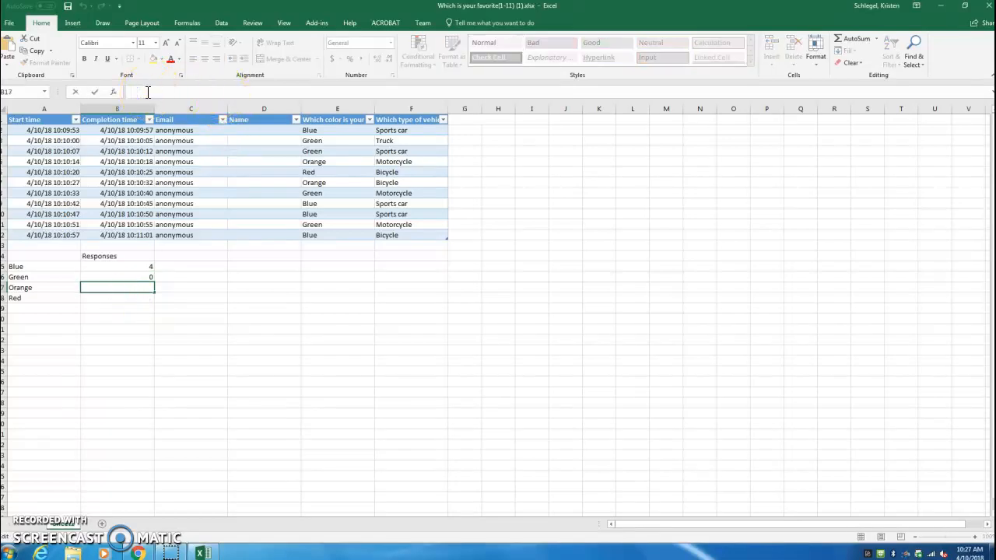
{"action": "type", "text": "="}
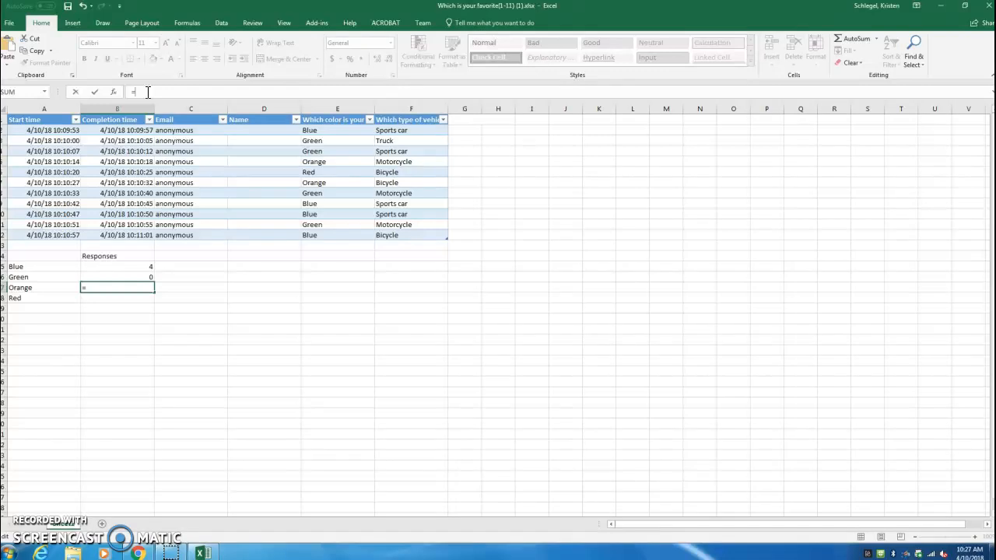
{"action": "type", "text": "countif"}
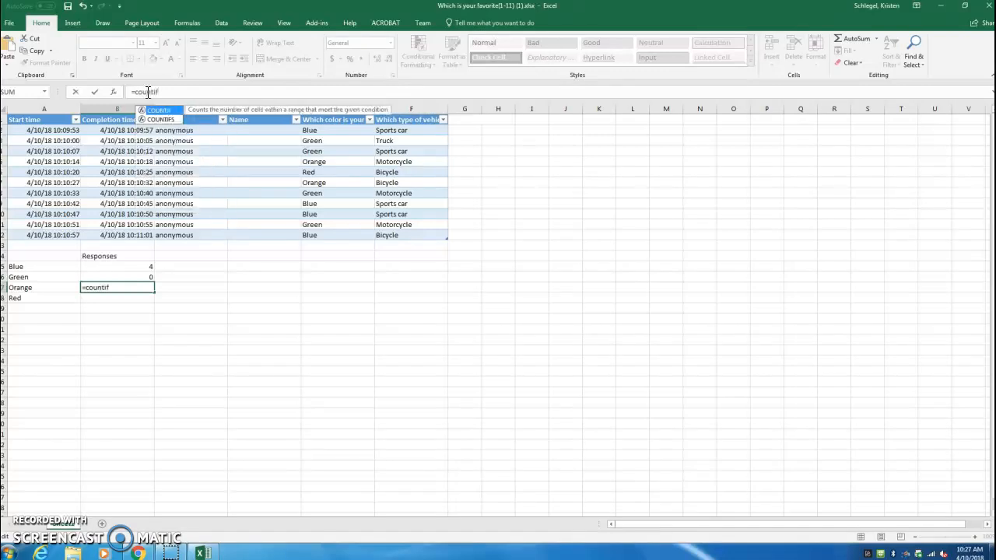
{"action": "type", "text": "(e2"}
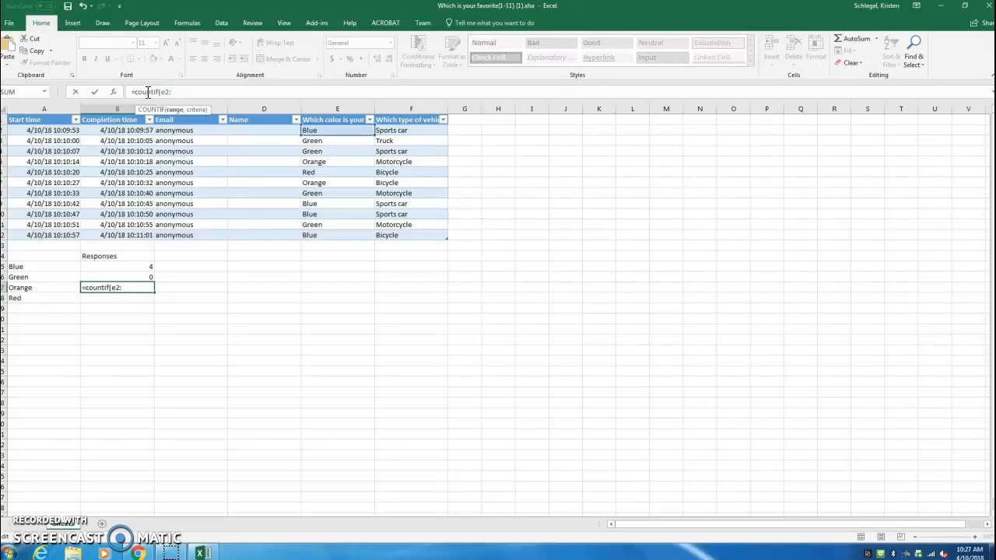
{"action": "type", "text": ":e12, \"Orang"}
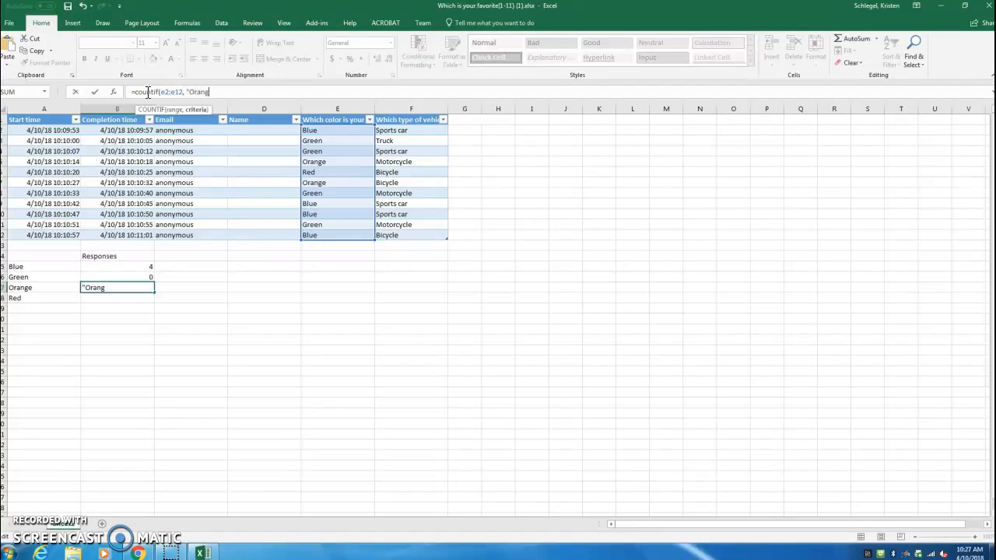
{"action": "type", "text": ")"}
{"action": "key", "text": "Return"}
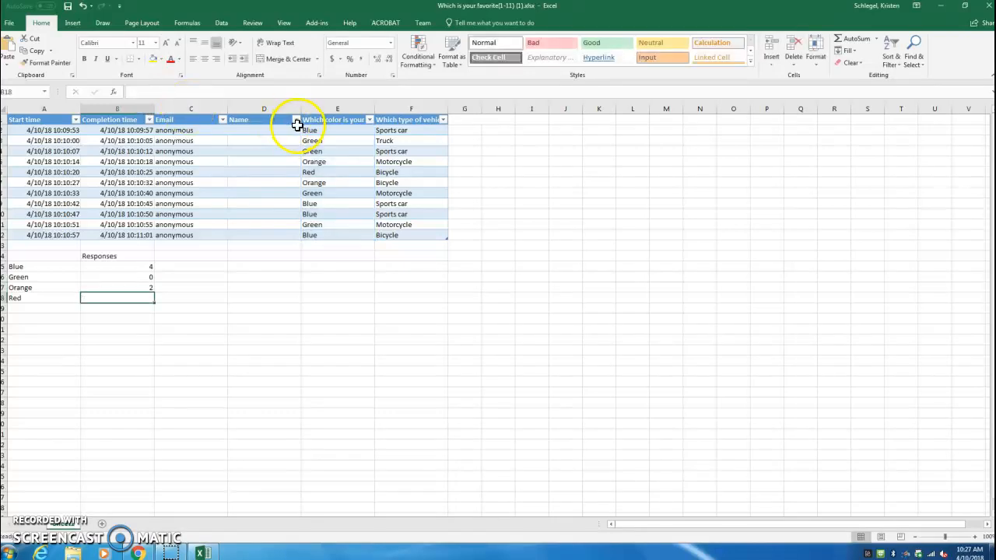
Enter the formula =countif(e2:e12, "Red") in cell B18 to count the Red answers.
{"action": "left_click", "coordinate": [152, 95]}
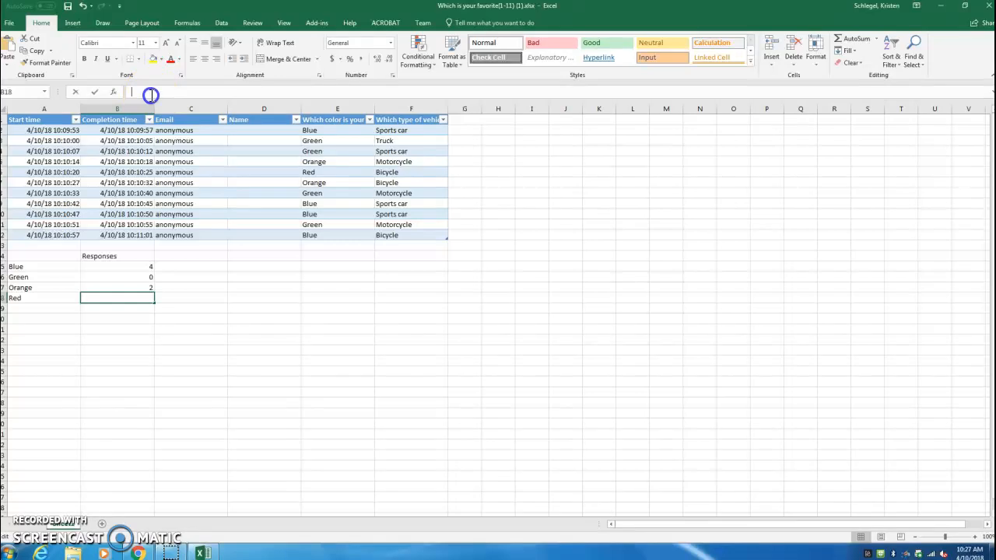
{"action": "type", "text": "="}
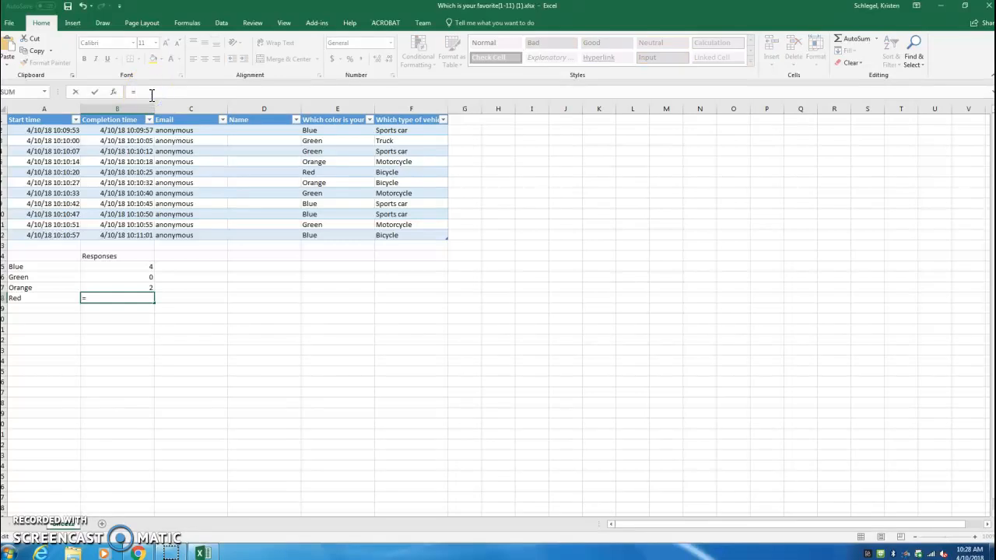
{"action": "type", "text": "countif(e2"}
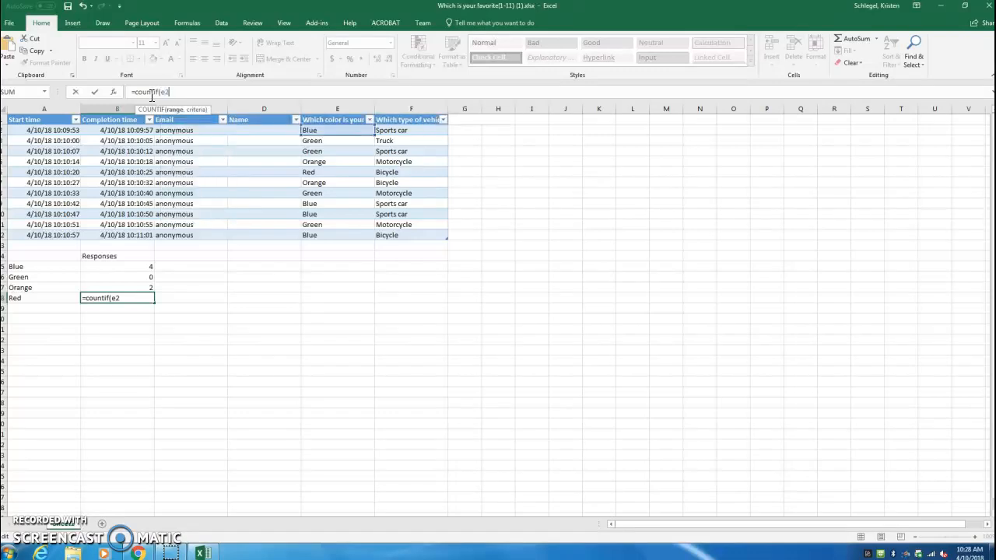
{"action": "type", "text": ":e21"}
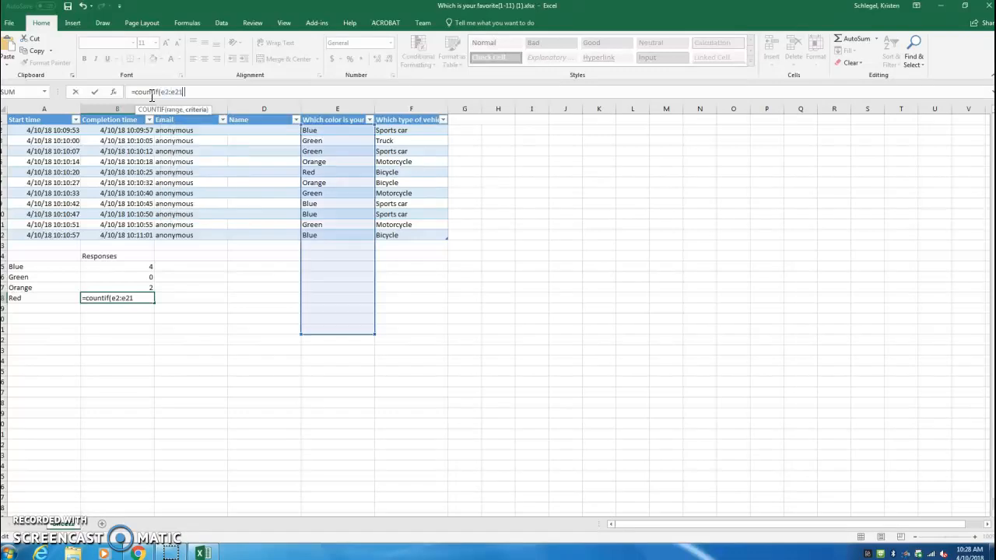
{"action": "type", "text": ","}
{"action": "key", "text": "BackSpace"}
{"action": "key", "text": "BackSpace"}
{"action": "key", "text": "BackSpace"}
{"action": "key", "text": "BackSpace"}
{"action": "type", "text": "e12, \"R"}
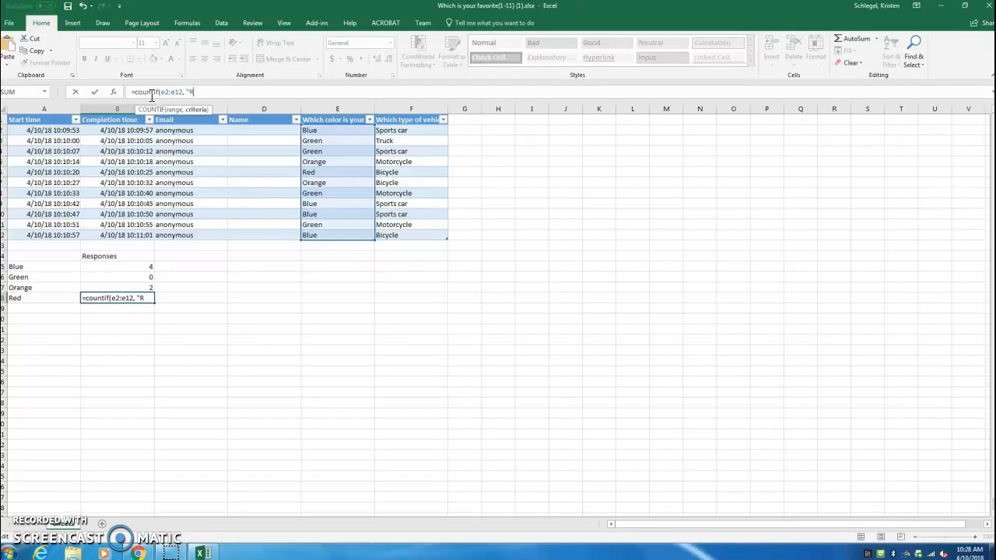
{"action": "type", "text": "ed\")"}
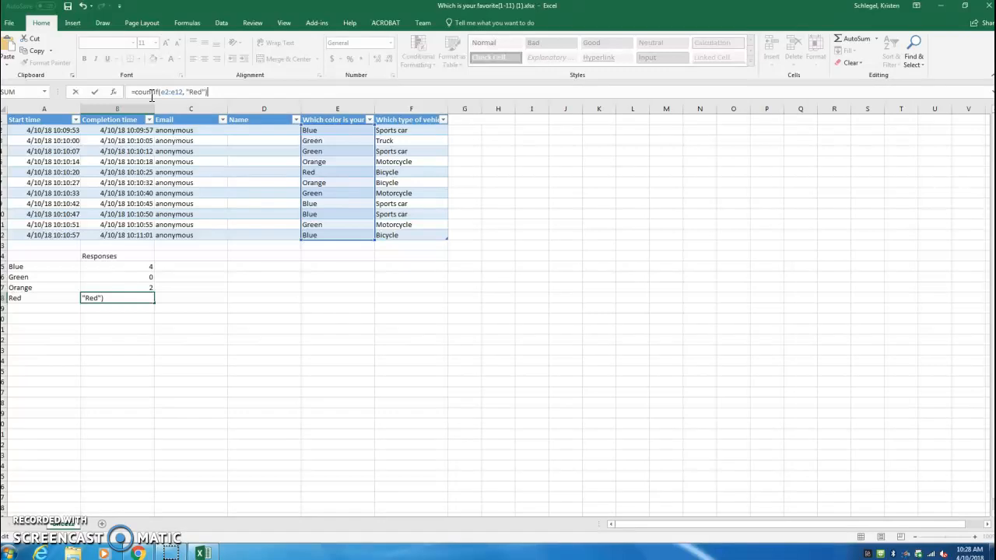
{"action": "key", "text": "Return"}
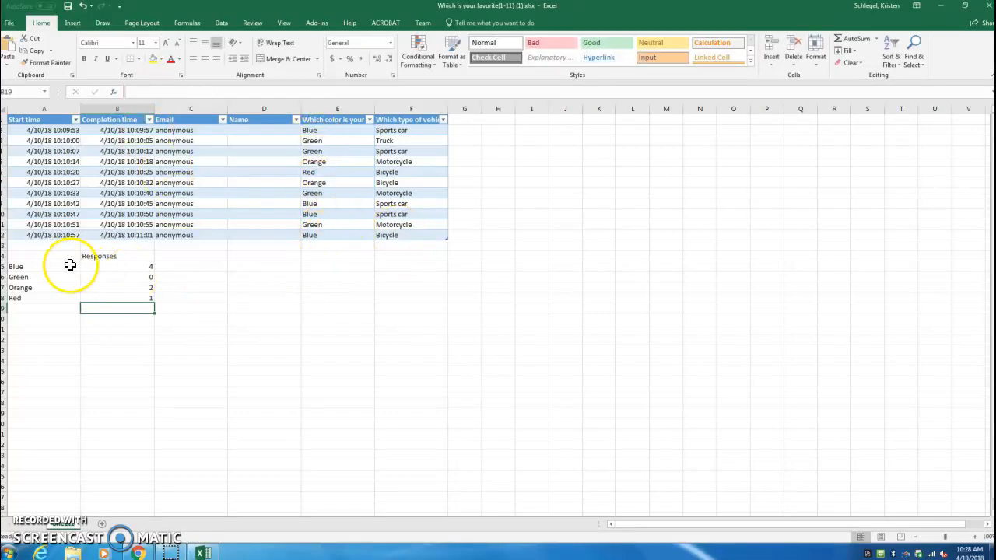
Insert a 3-D clustered column chart from the color labels and counts in A15:B18.
{"action": "left_click", "coordinate": [45, 267]}
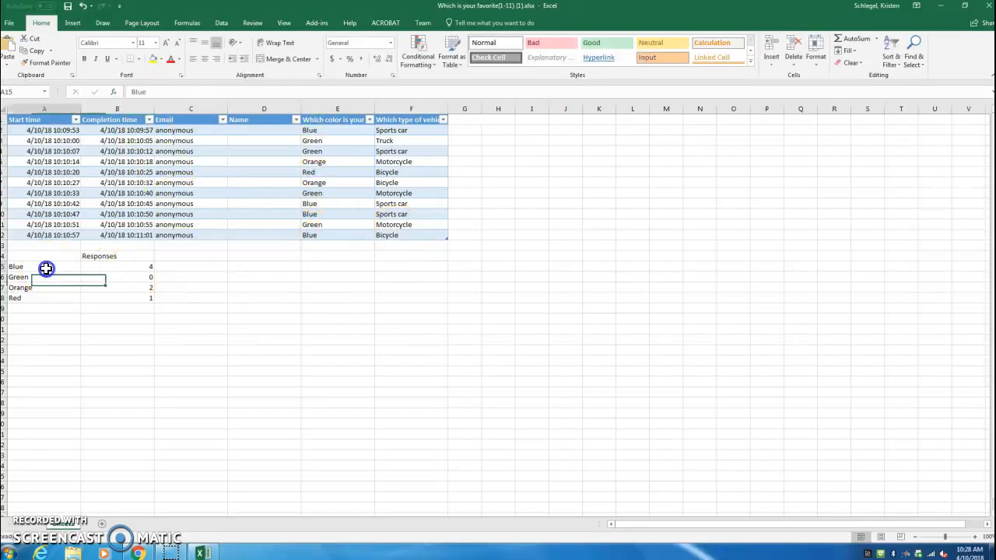
{"action": "left_click", "coordinate": [135, 297], "text": "shift"}
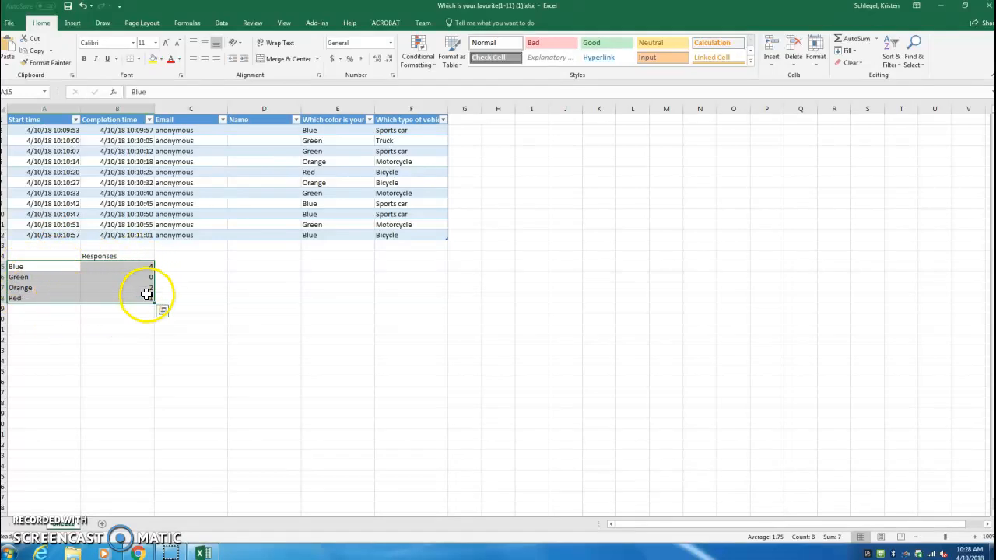
{"action": "left_click", "coordinate": [73, 23]}
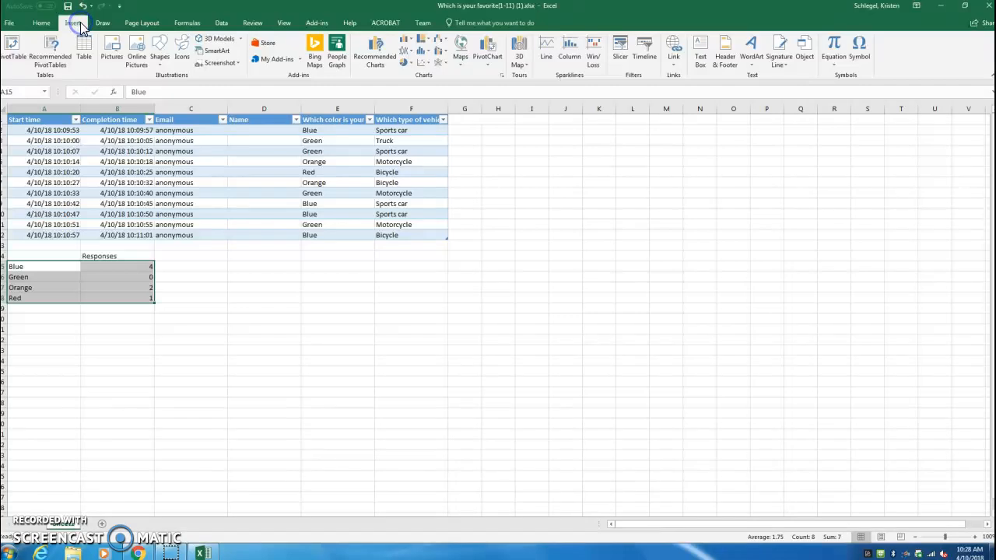
{"action": "left_click", "coordinate": [406, 43]}
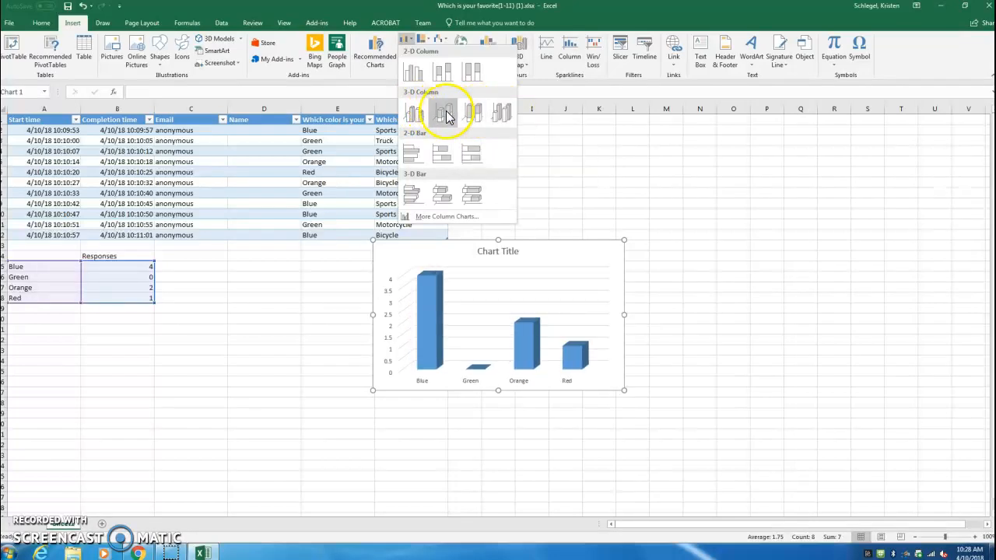
{"action": "left_click", "coordinate": [420, 112]}
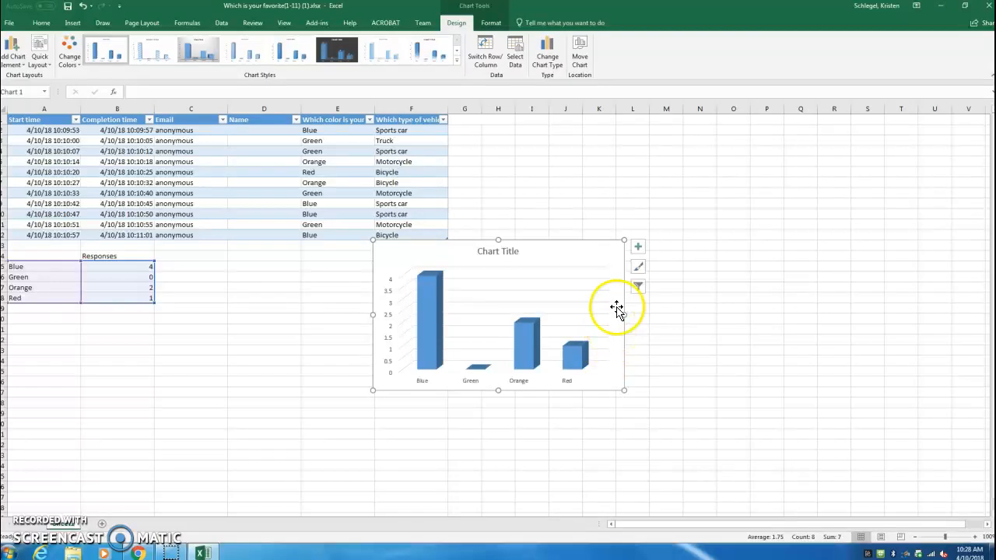
Replace the placeholder title of the column chart with Favorite Colors.
{"action": "left_click", "coordinate": [509, 250]}
{"action": "left_click_drag", "start_coordinate": [519, 251], "coordinate": [480, 253]}
{"action": "right_click", "coordinate": [484, 255]}
{"action": "left_click", "coordinate": [483, 254]}
{"action": "type", "text": "fav"}
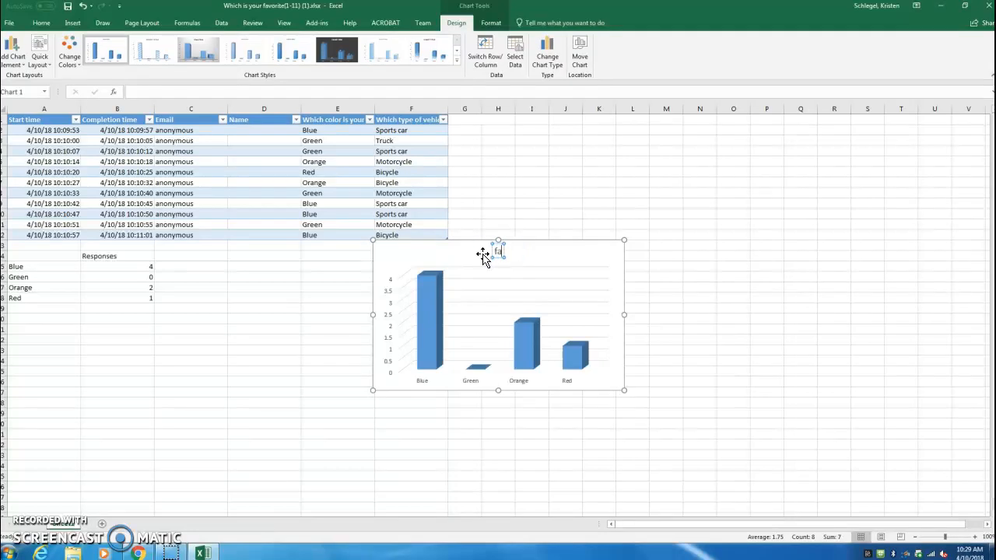
{"action": "type", "text": "orite Colors"}
{"action": "left_click", "coordinate": [535, 284]}
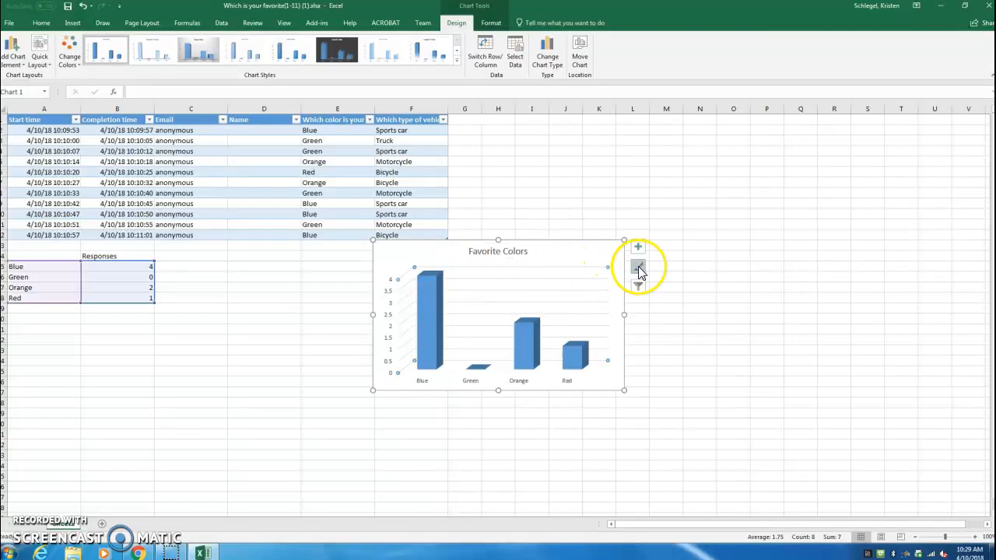
Apply the second chart style to the column chart and recolor it with the third colorful palette, which starts with orange.
{"action": "left_click", "coordinate": [638, 268]}
{"action": "mouse_move", "coordinate": [763, 307]}
{"action": "left_mouse_down"}
{"action": "mouse_move", "coordinate": [765, 338]}
{"action": "mouse_move", "coordinate": [763, 318]}
{"action": "left_mouse_up"}
{"action": "left_click", "coordinate": [695, 311]}
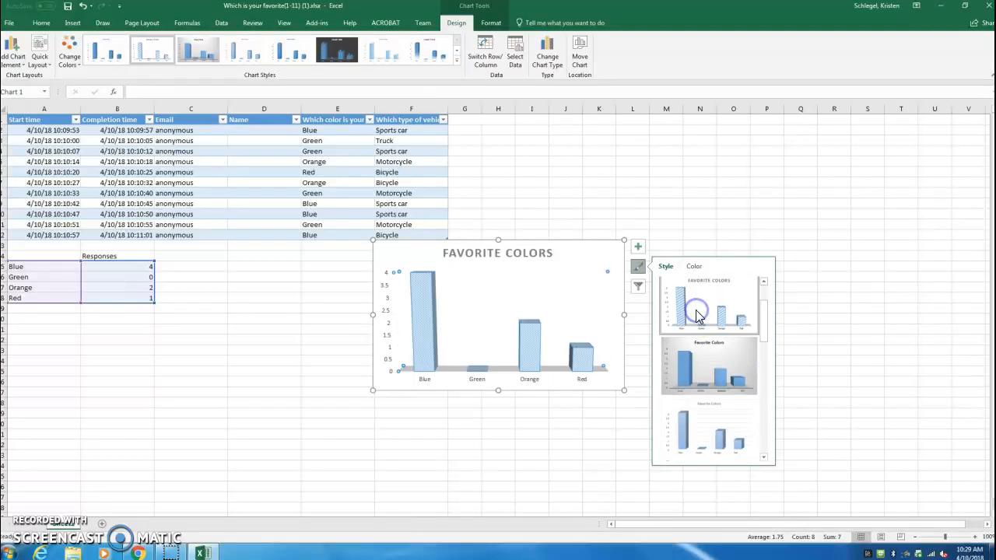
{"action": "left_click", "coordinate": [693, 266]}
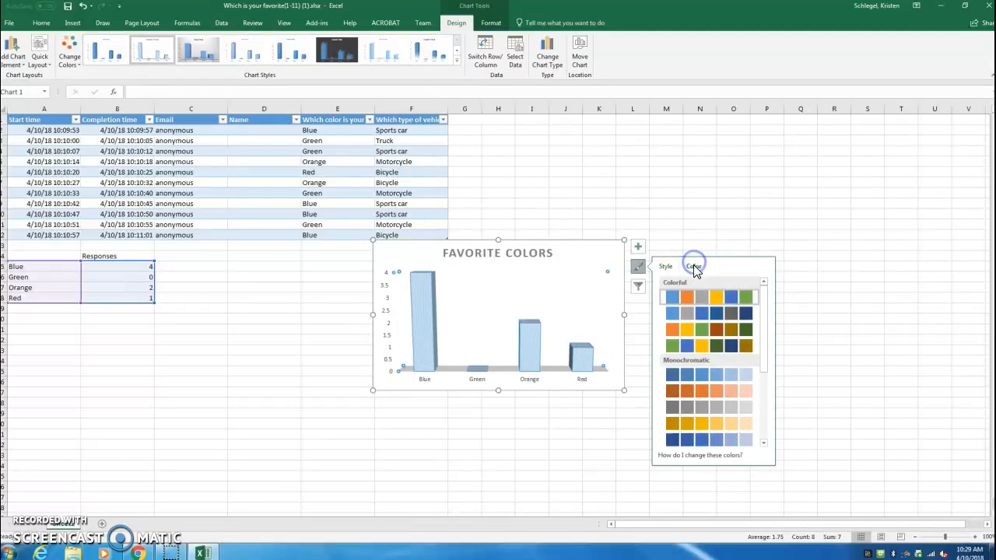
{"action": "left_click", "coordinate": [700, 333]}
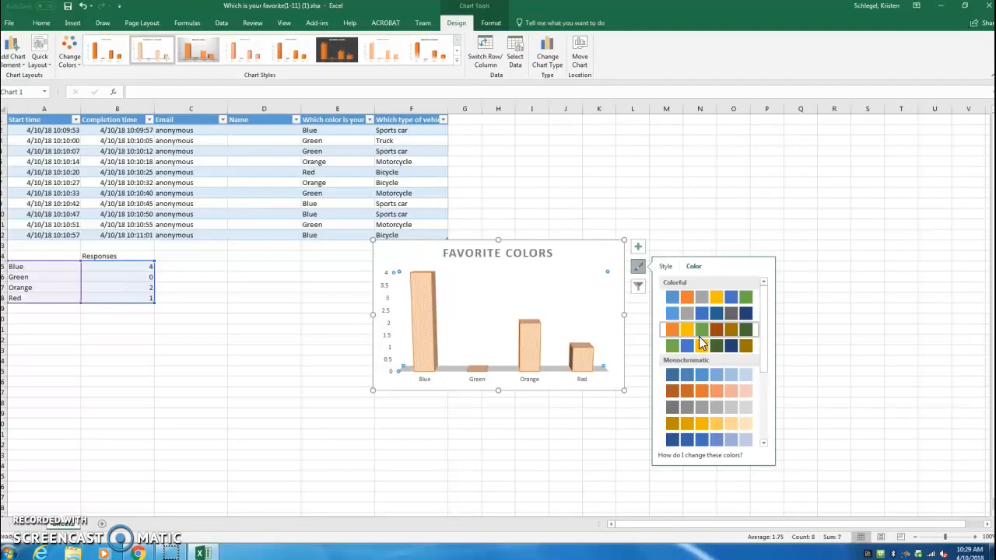
Add data labels to the columns of the Favorite Colors chart.
{"action": "left_click", "coordinate": [638, 247]}
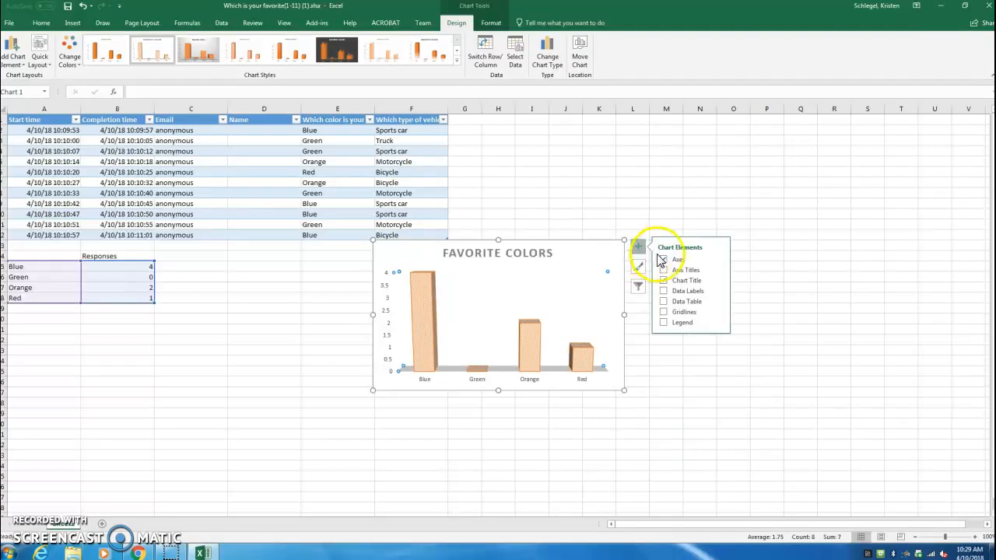
{"action": "left_click", "coordinate": [663, 291]}
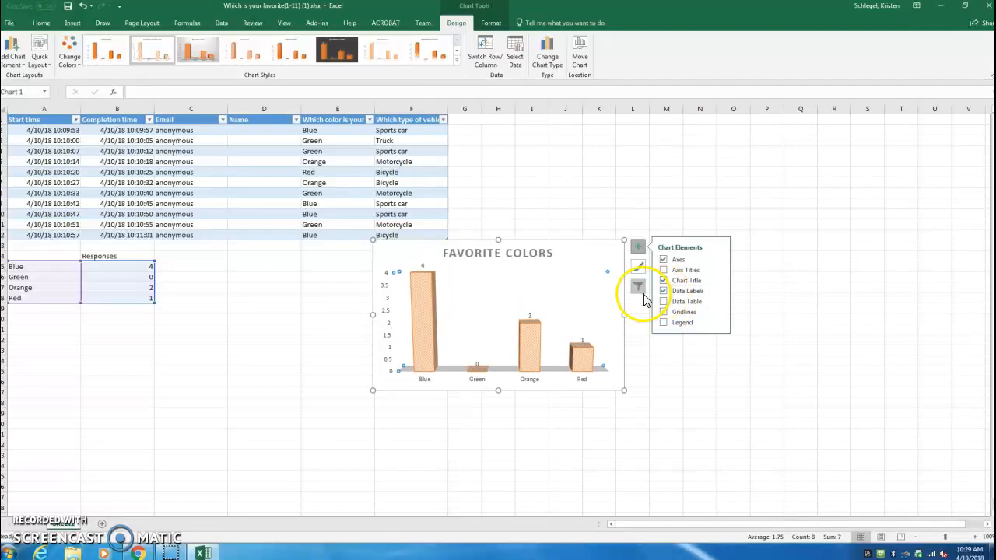
{"action": "left_click", "coordinate": [643, 362]}
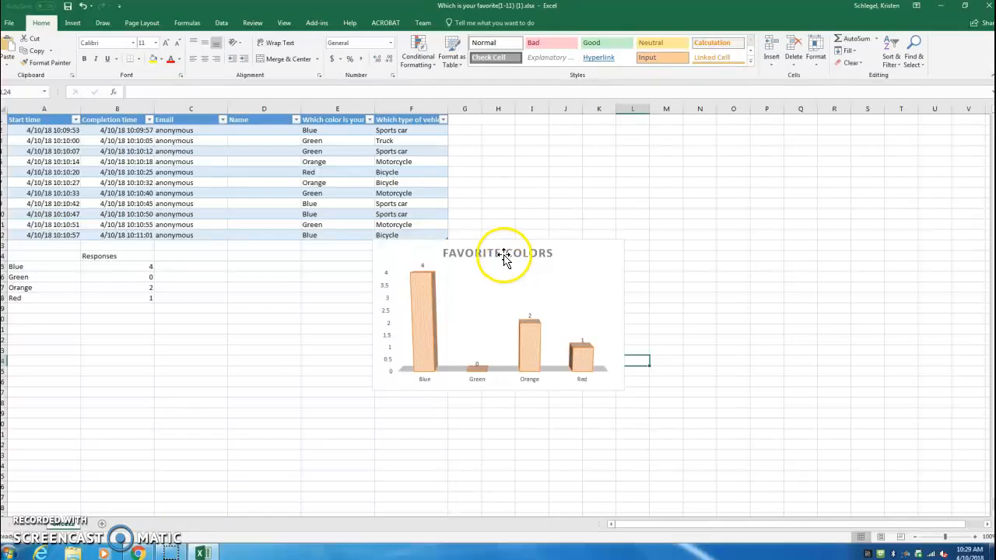
Format the chart title text in the Aharoni font with the blue theme color.
{"action": "left_click", "coordinate": [502, 259]}
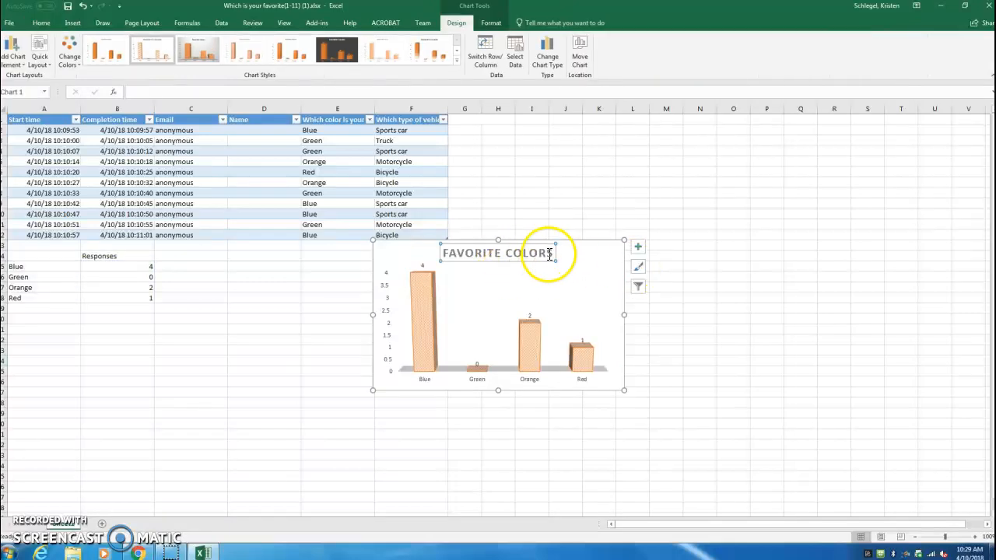
{"action": "left_click_drag", "start_coordinate": [556, 254], "coordinate": [467, 253]}
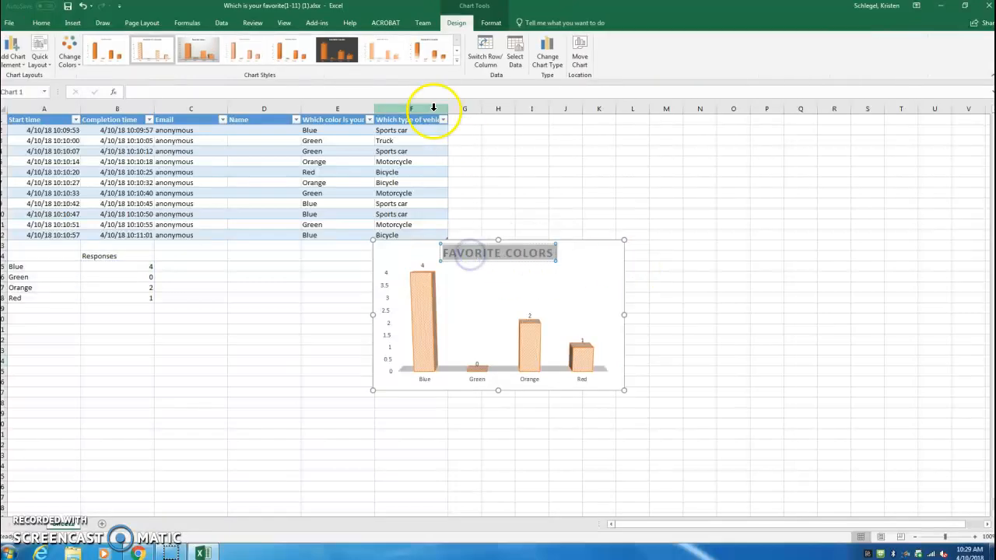
{"action": "left_click", "coordinate": [35, 24]}
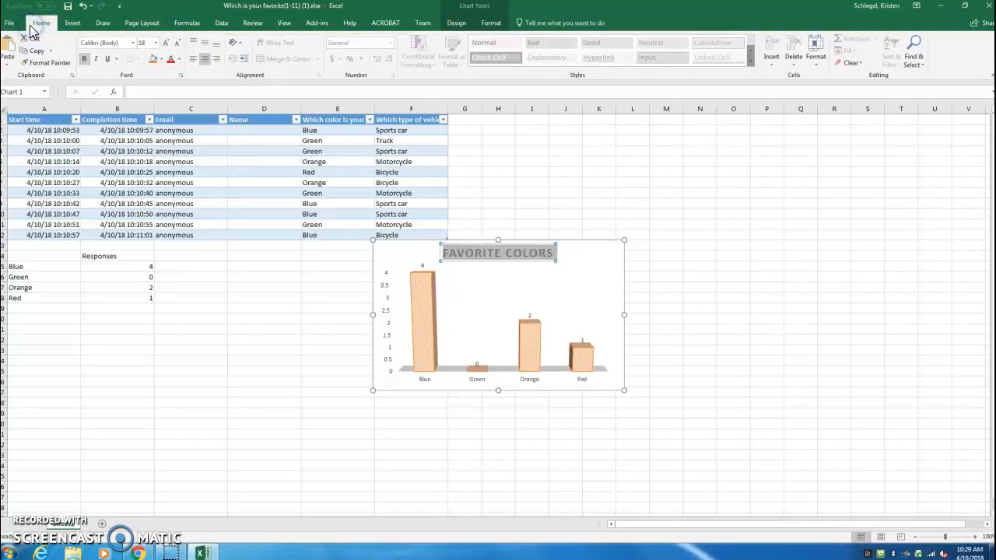
{"action": "left_click", "coordinate": [133, 43]}
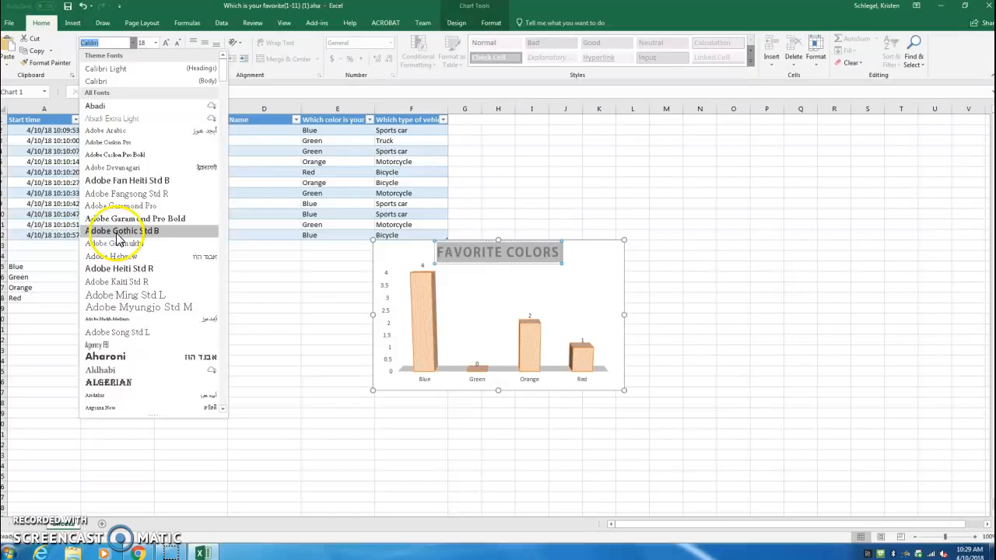
{"action": "left_click", "coordinate": [122, 357]}
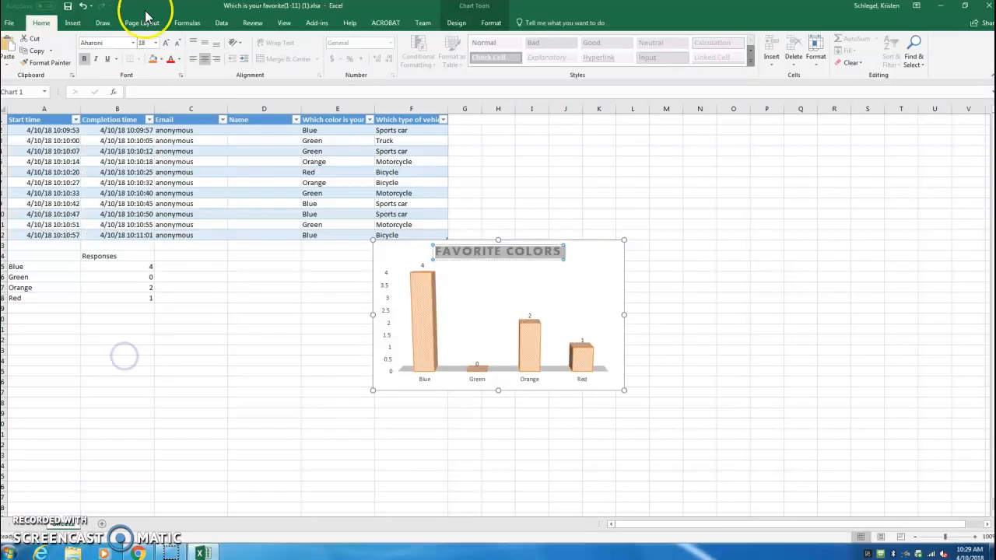
{"action": "left_click", "coordinate": [178, 59]}
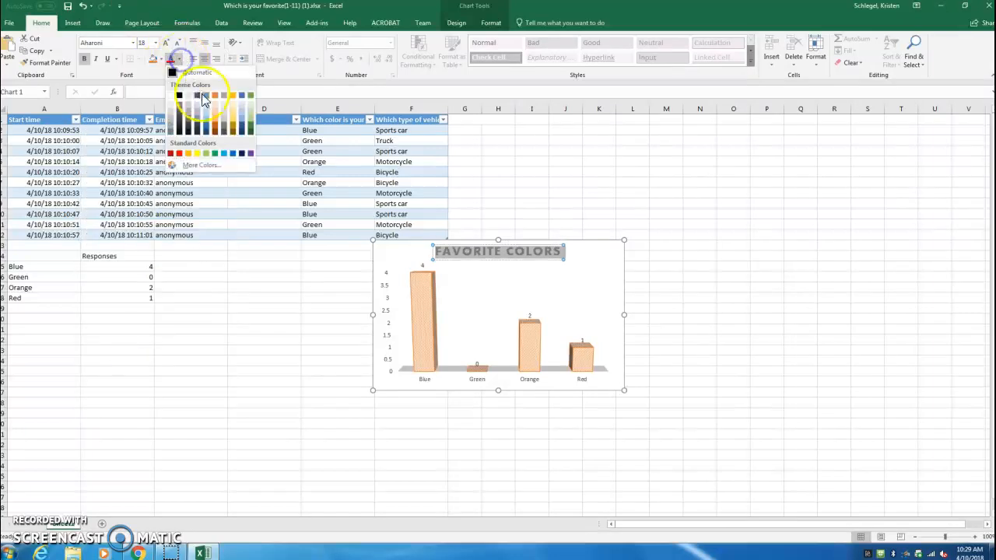
{"action": "left_click", "coordinate": [200, 95]}
{"action": "left_click", "coordinate": [634, 266]}
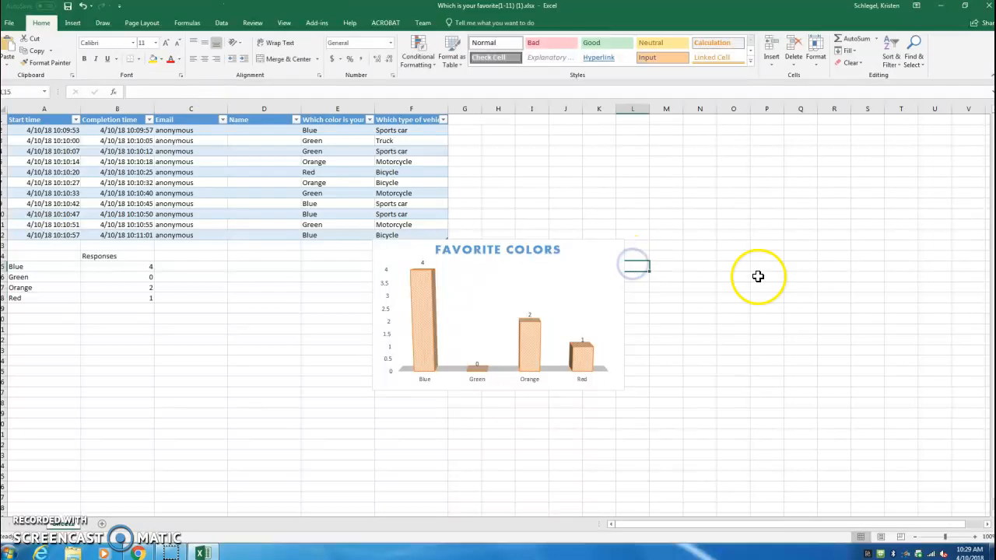
Move the chart next to the color counts, below the response table across columns C to F, and deselect it.
{"action": "left_click", "coordinate": [564, 296]}
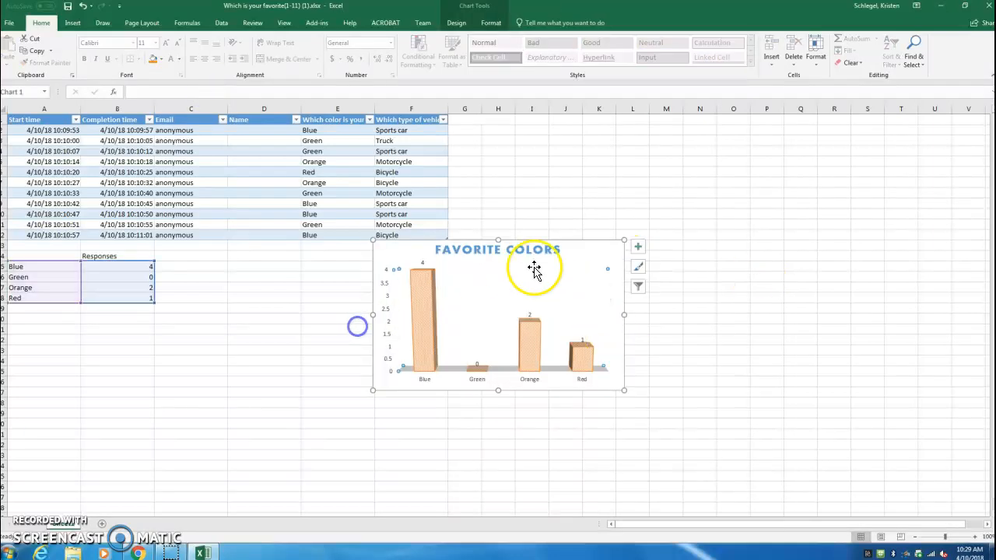
{"action": "left_click_drag", "start_coordinate": [569, 263], "coordinate": [377, 266]}
{"action": "left_click", "coordinate": [460, 265]}
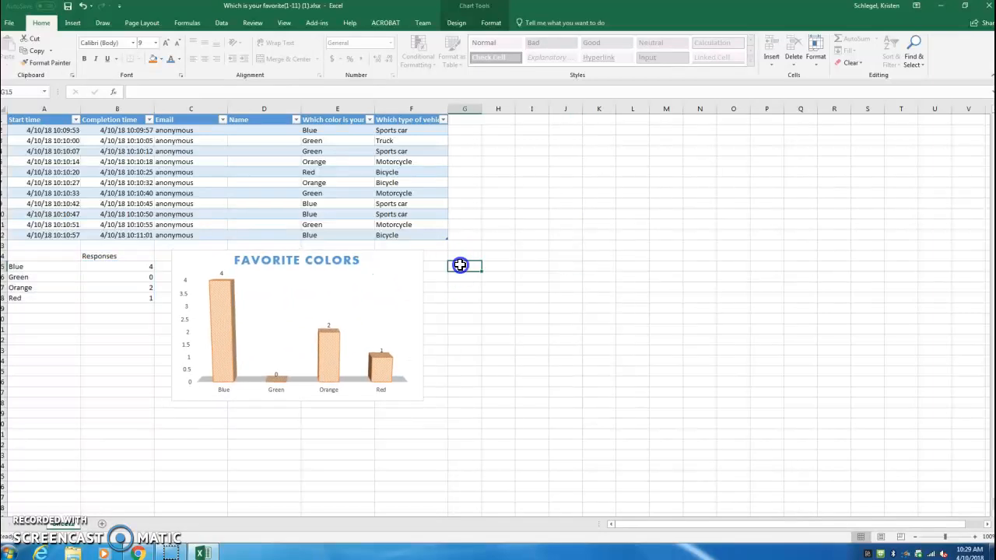
{"action": "left_click", "coordinate": [582, 322]}
{"action": "left_click", "coordinate": [436, 265]}
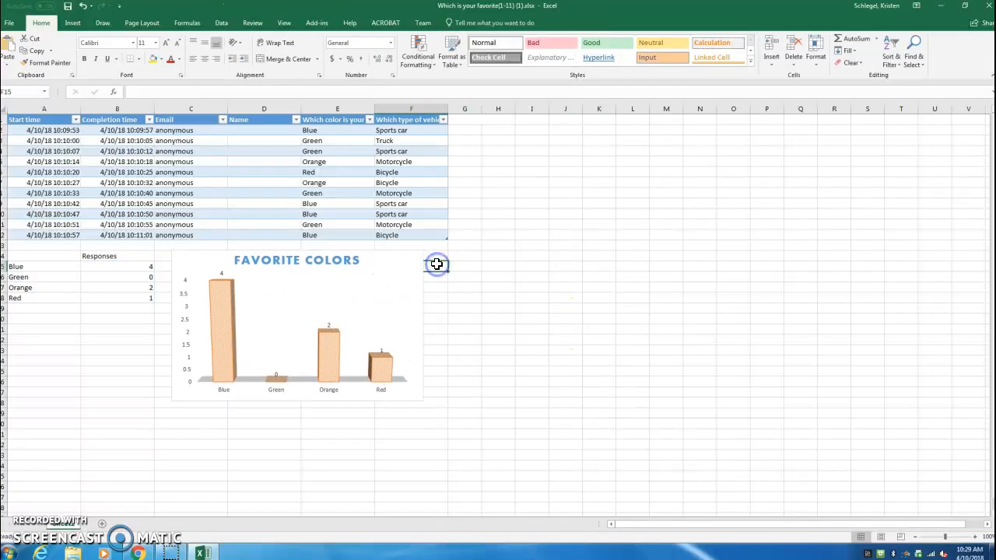